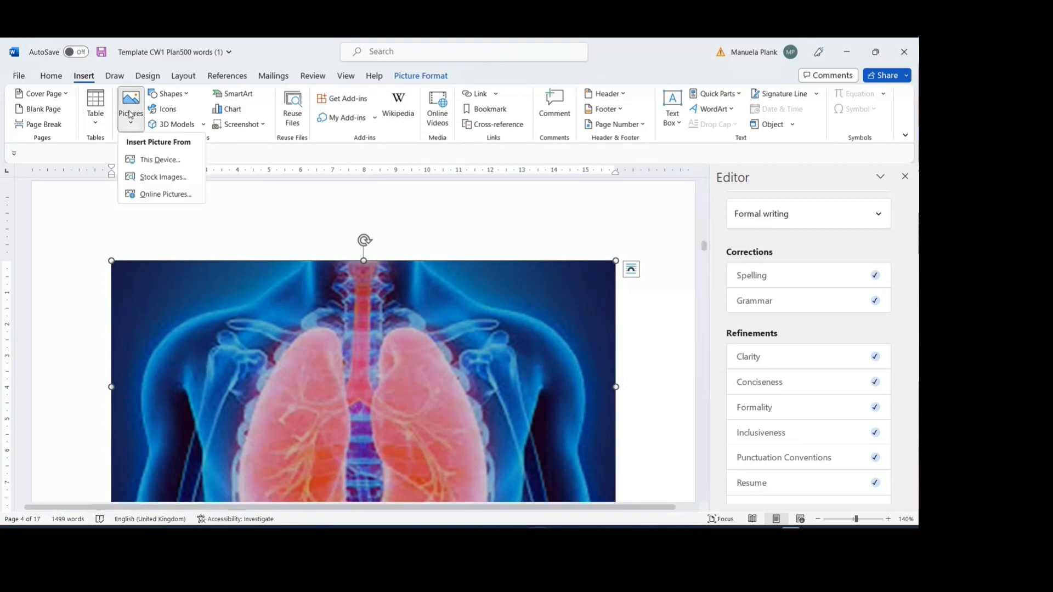
- Insert the "respiratory system copd" picture from the Downloads folder in place of the selected lungs picture
click(152, 166)
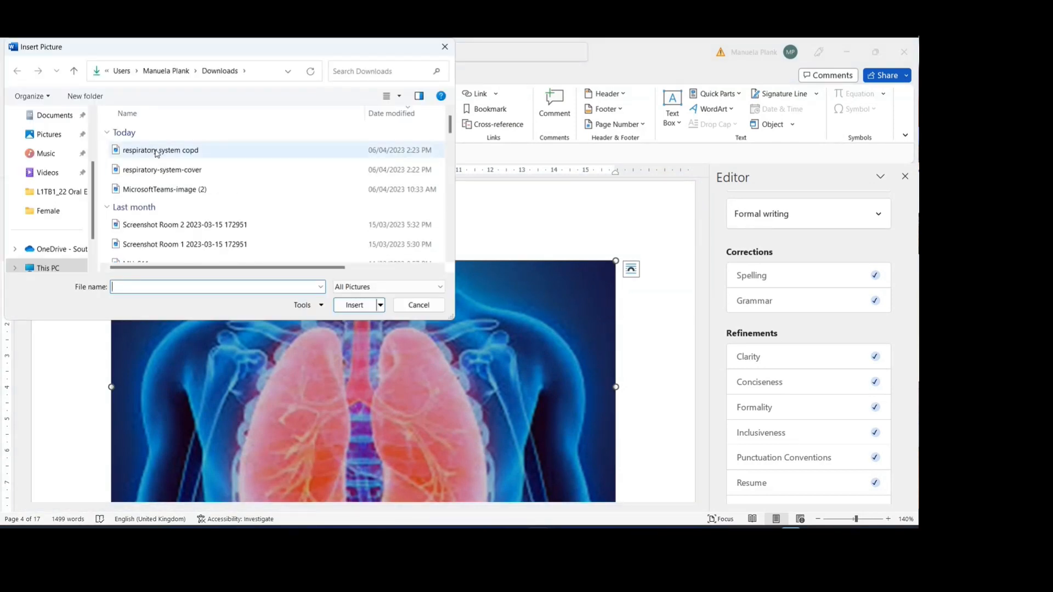
click(154, 152)
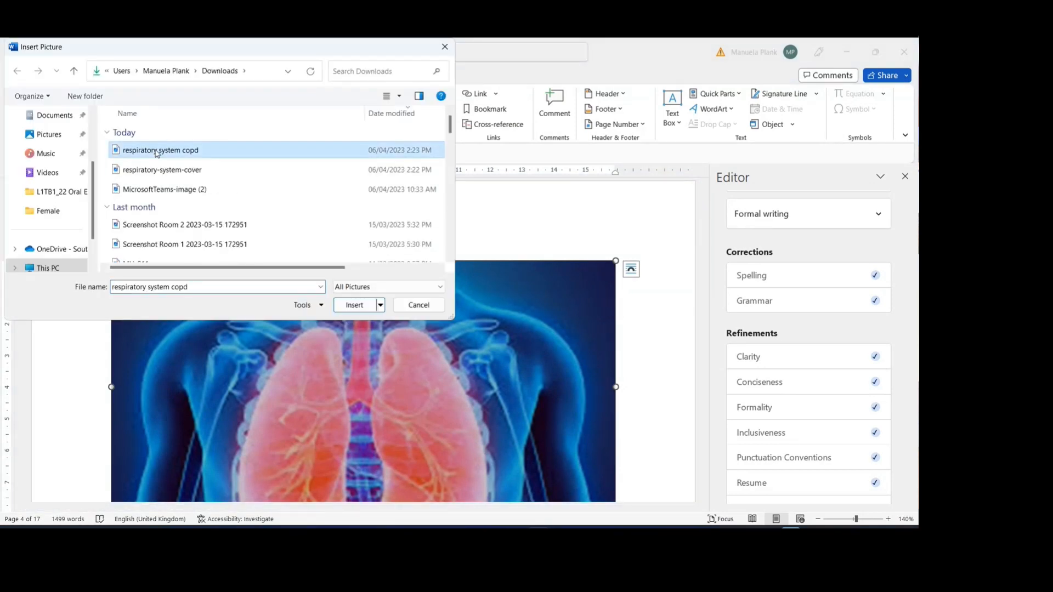
click(355, 306)
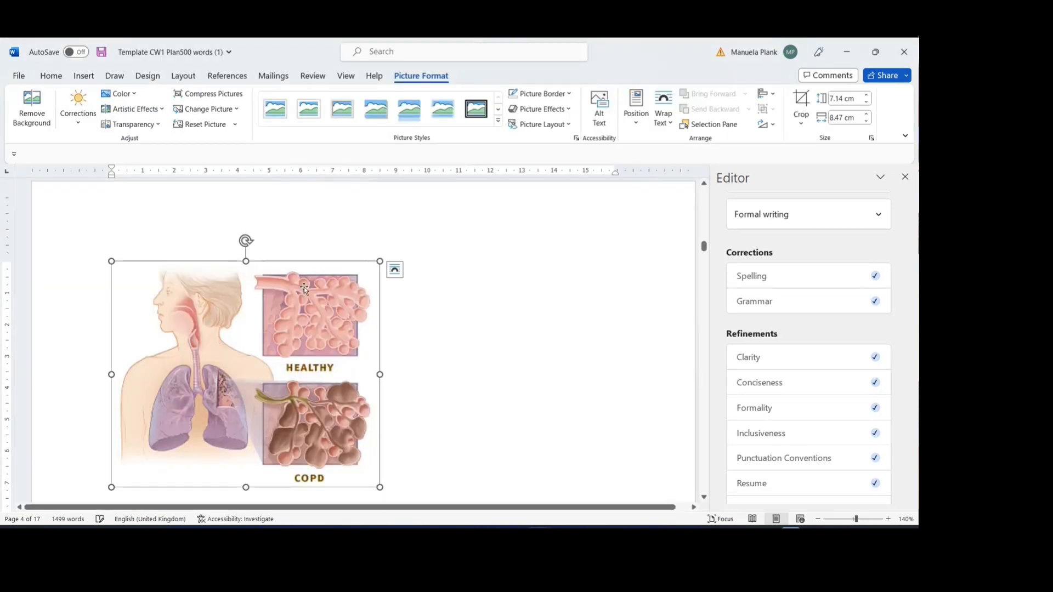
- Insert the "respiratory-system-cover" picture from the Downloads folder directly after the COPD picture
scroll(280, 320, down, 2)
scroll(281, 320, down, 12)
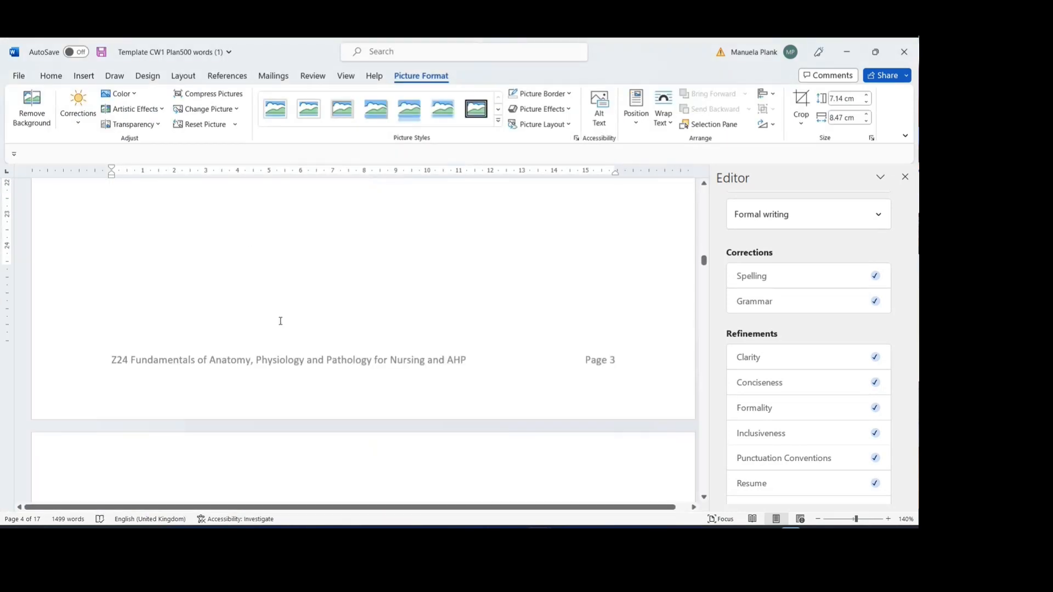
scroll(281, 324, up, 10)
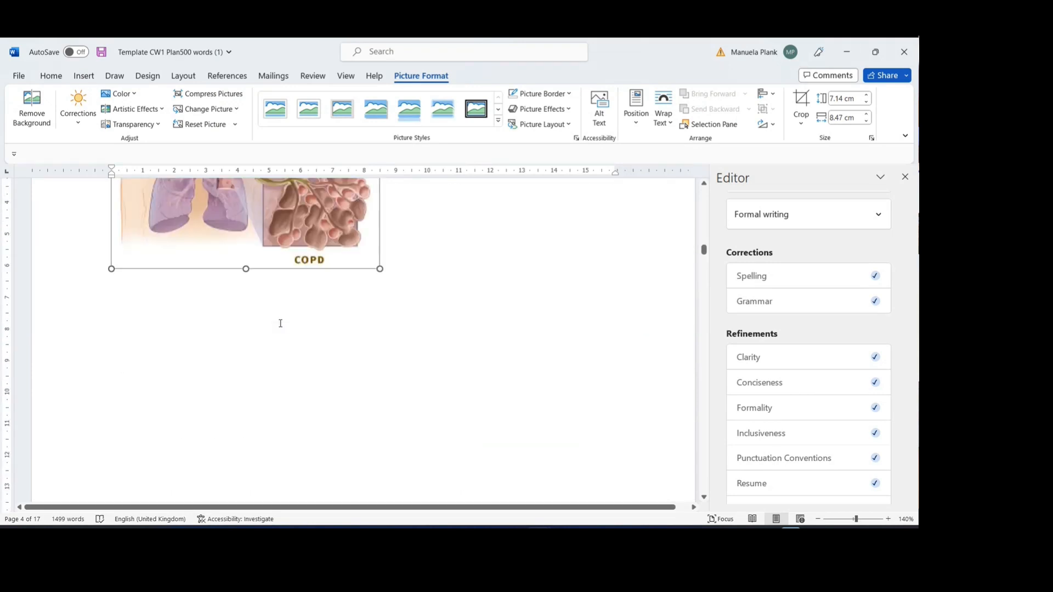
scroll(280, 325, up, 8)
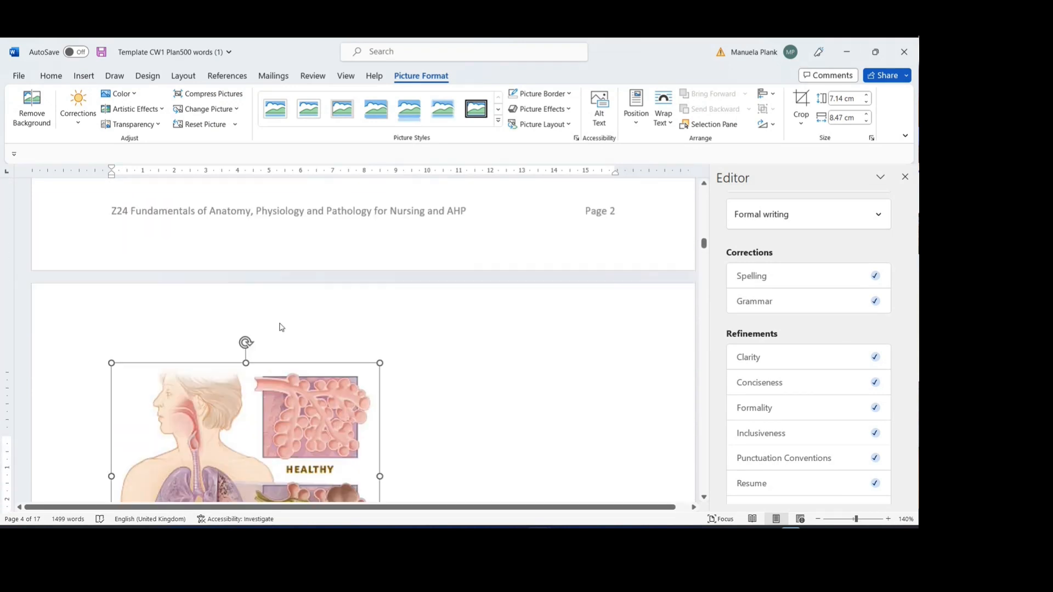
scroll(277, 327, down, 8)
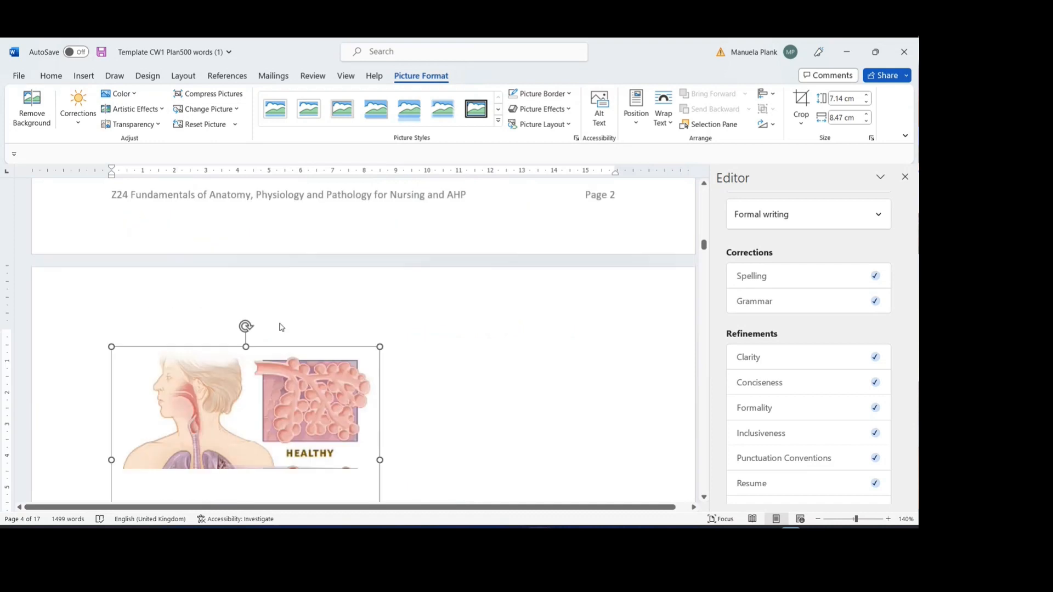
click(449, 350)
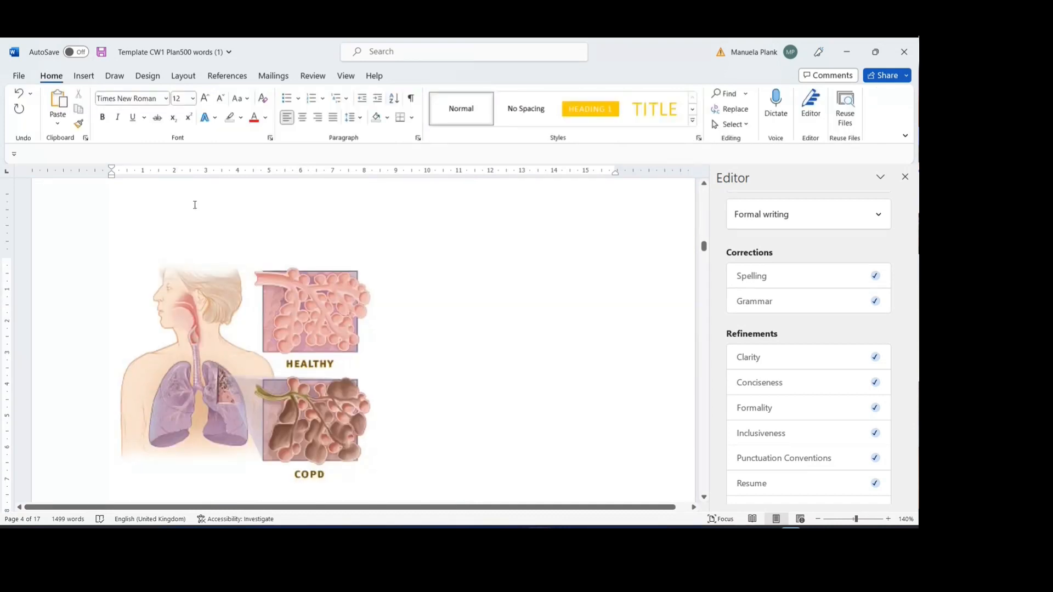
click(83, 77)
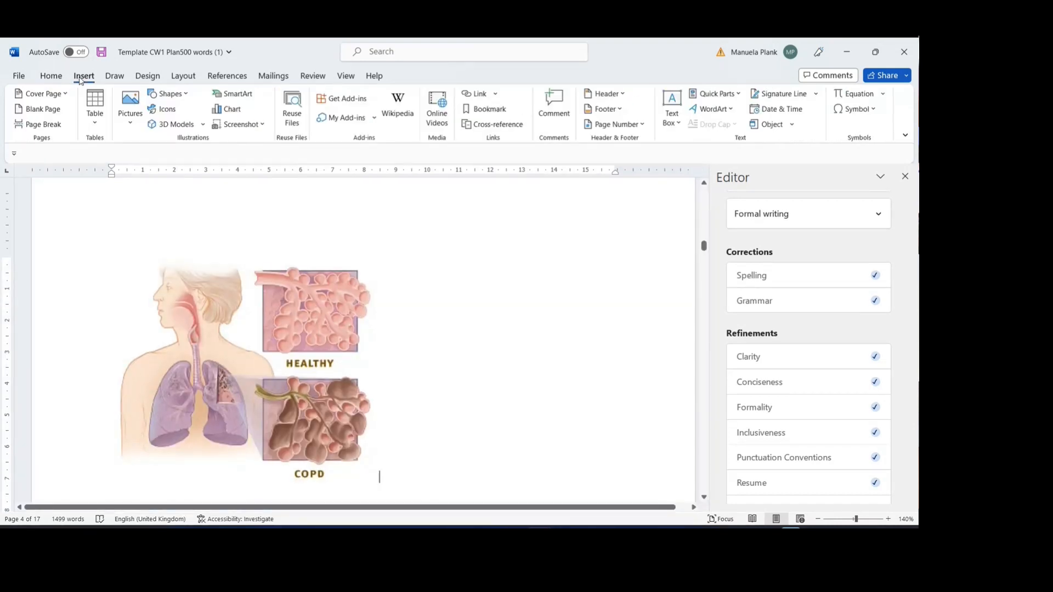
click(127, 110)
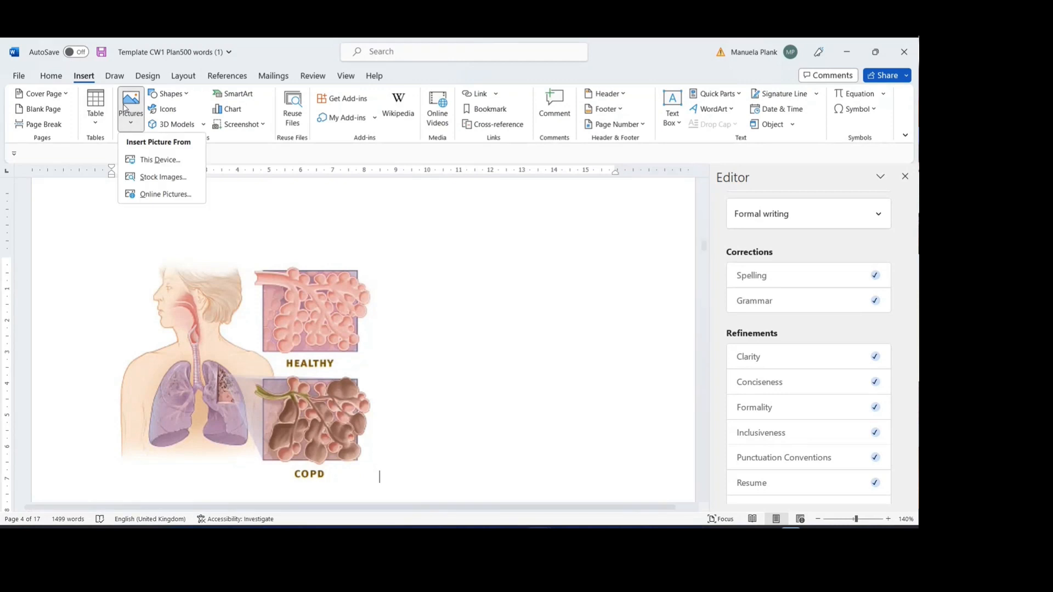
click(149, 160)
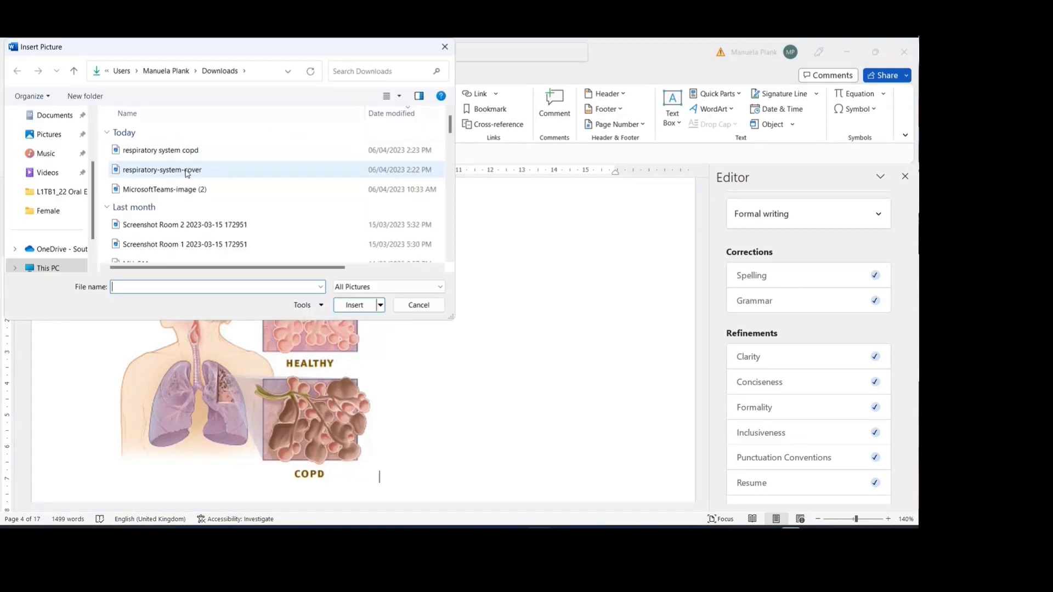
click(187, 171)
click(356, 305)
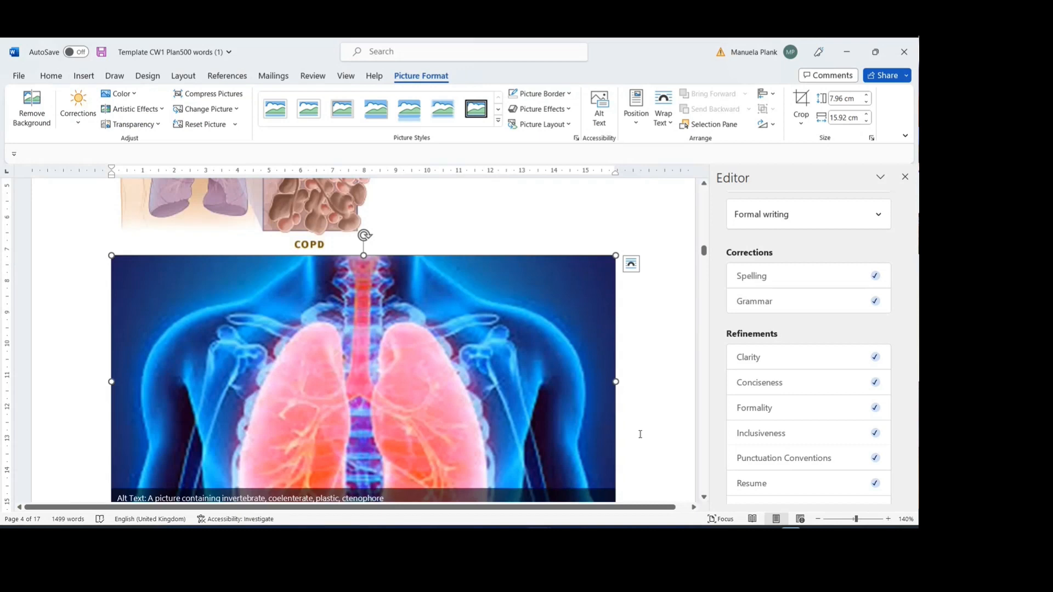
- Zoom the document out to 70% and view both inserted pictures together on their page
click(819, 519)
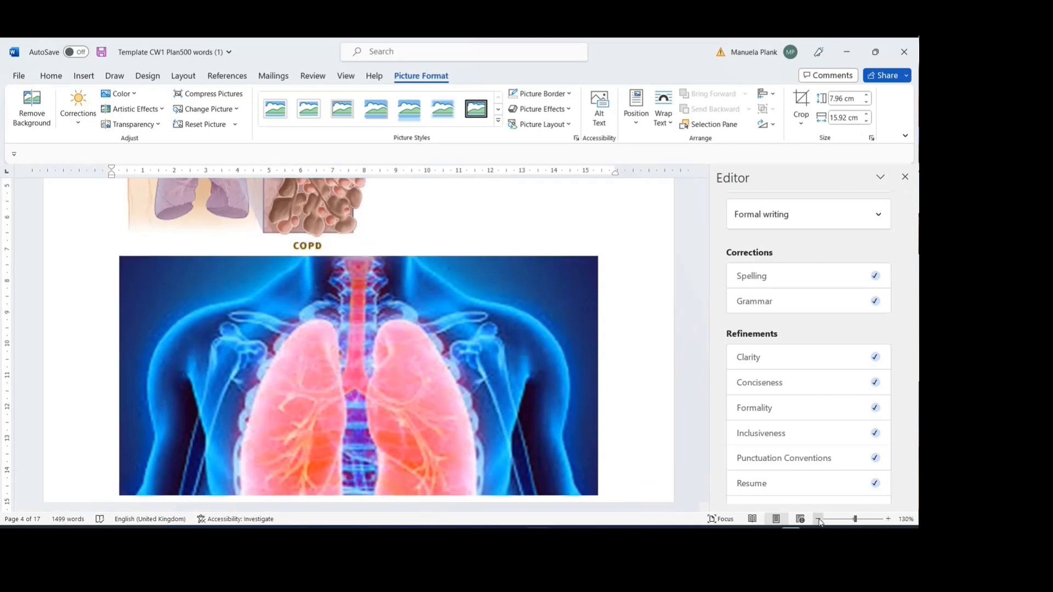
click(819, 520)
click(819, 520)
click(819, 519)
click(819, 520)
click(820, 519)
click(819, 519)
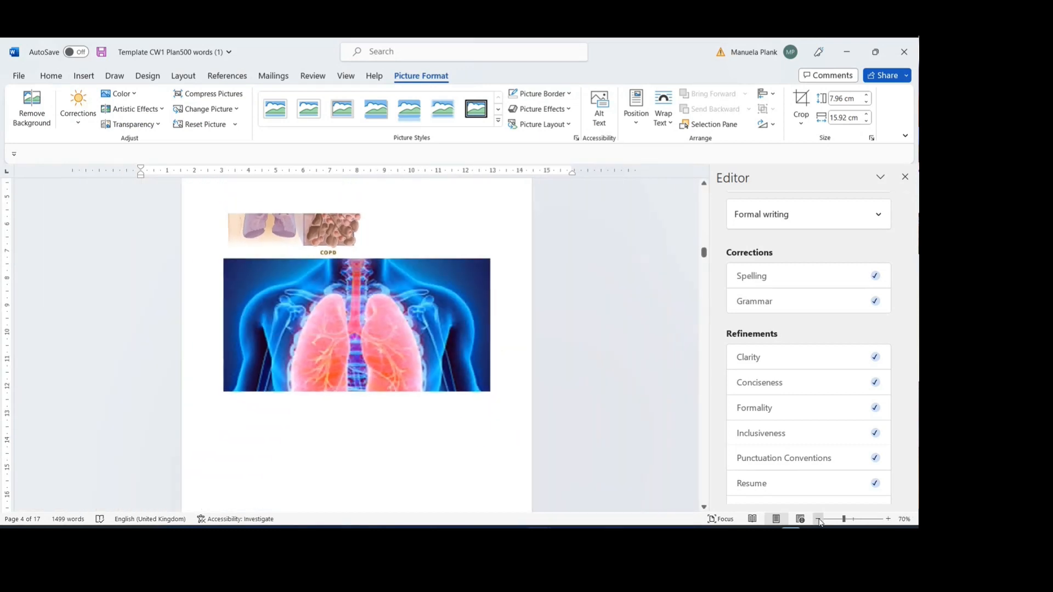
click(456, 419)
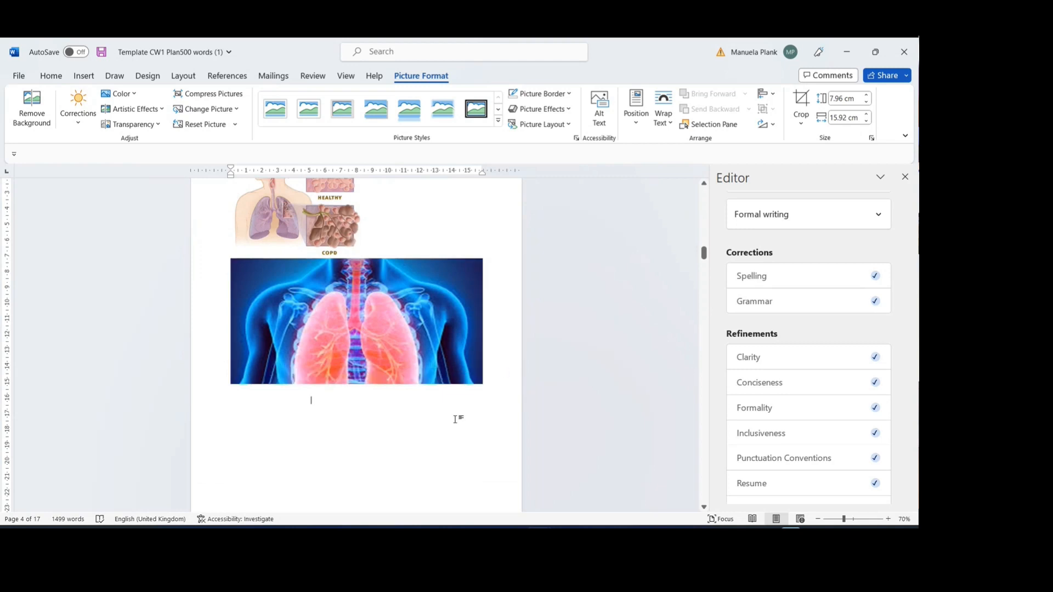
scroll(456, 420, up, 2)
scroll(456, 419, up, 1)
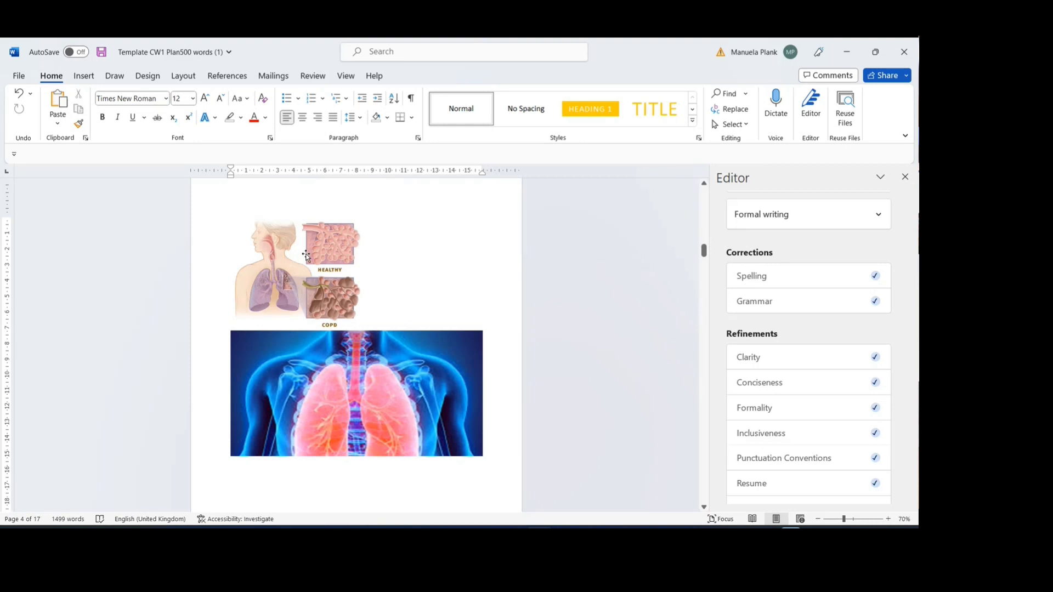
- Draw a rectangle shape over both pictures, about 19 cm high and 17.7 cm wide
click(114, 77)
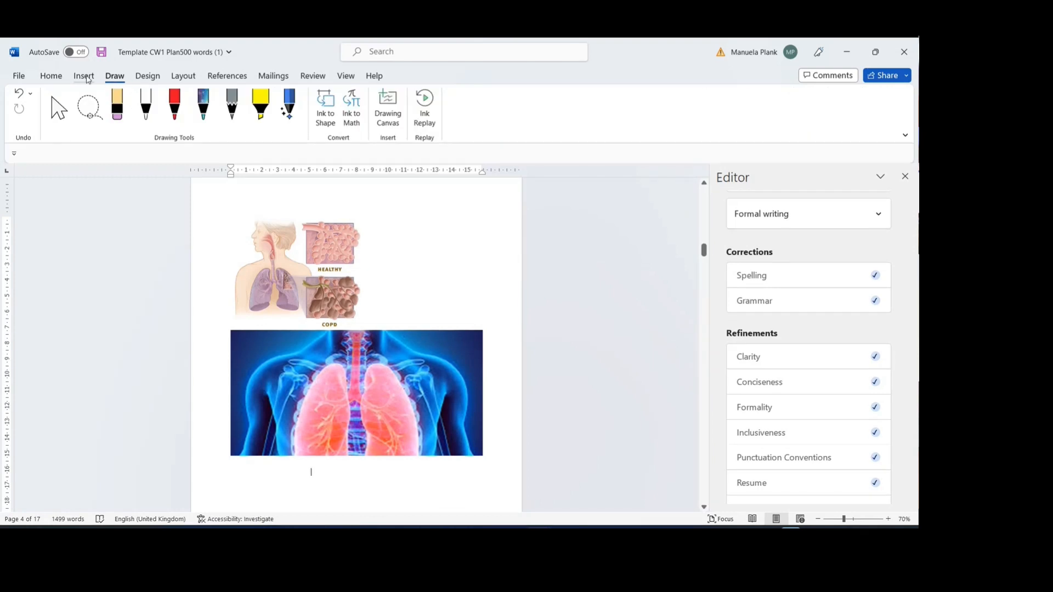
click(88, 80)
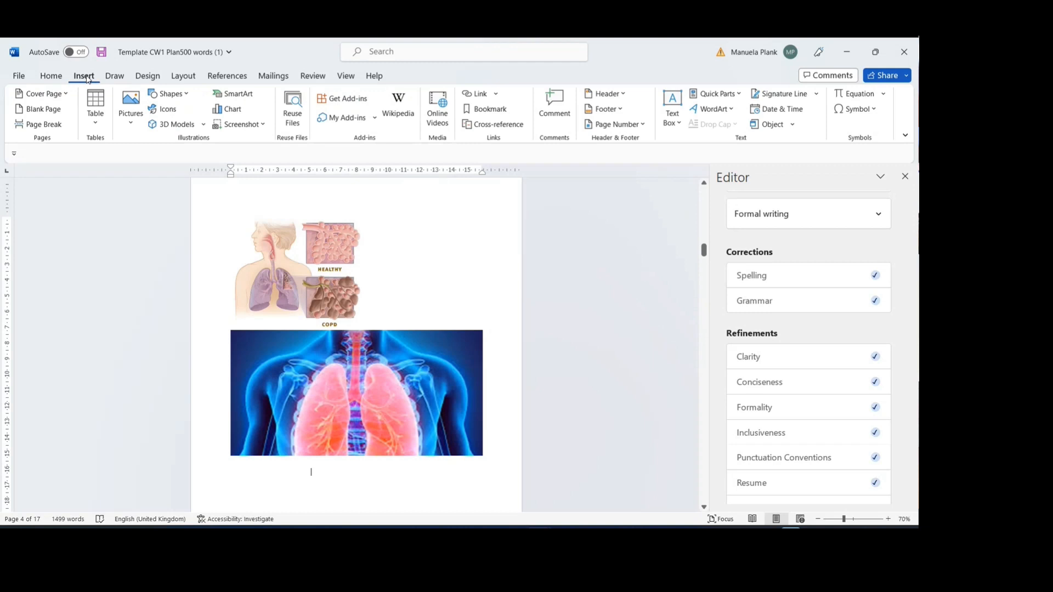
click(167, 93)
click(187, 126)
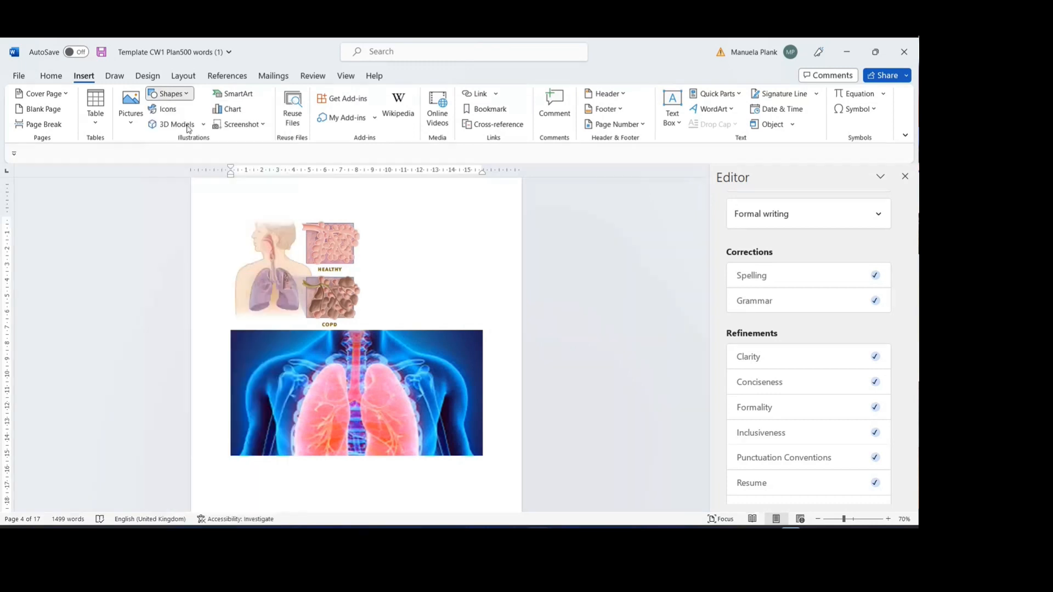
drag(324, 311, 499, 501)
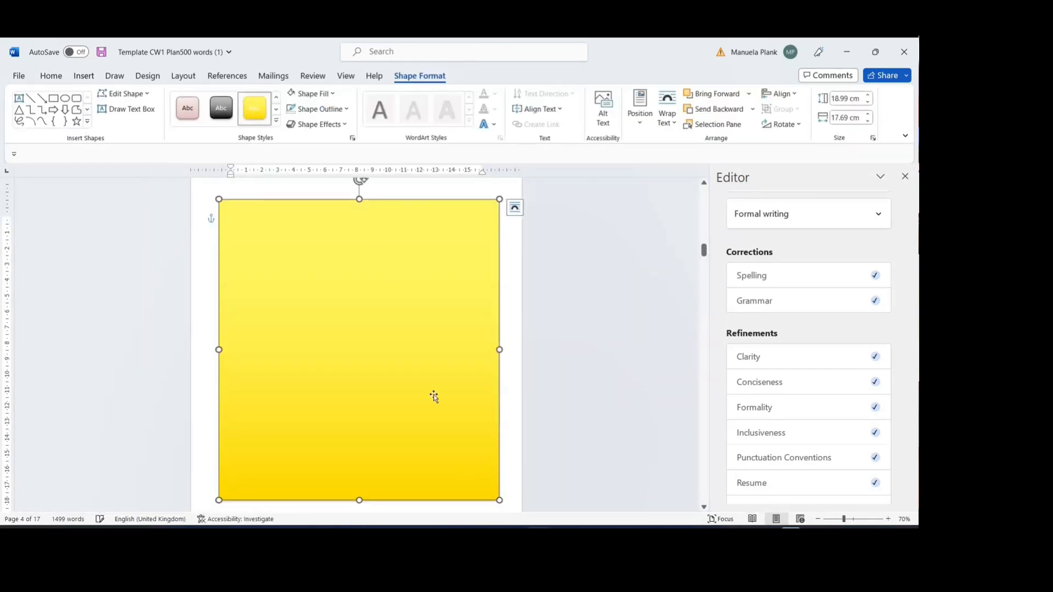
- Extend the rectangle's lower edge down to just above the page footer, making it about 25.4 cm high
scroll(434, 397, down, 1)
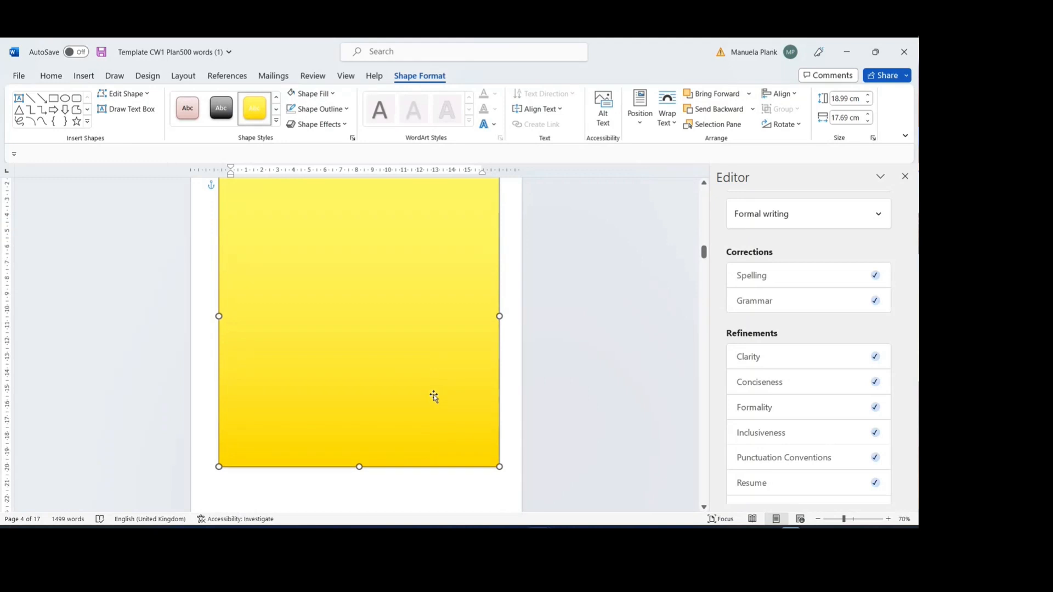
scroll(434, 397, down, 1)
scroll(434, 397, down, 1)
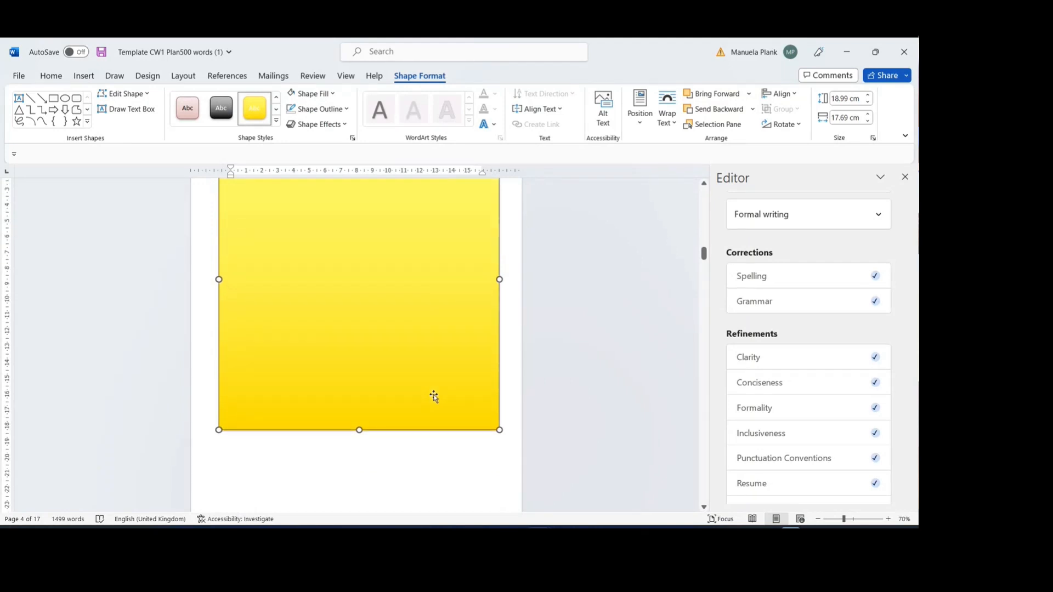
scroll(434, 397, down, 1)
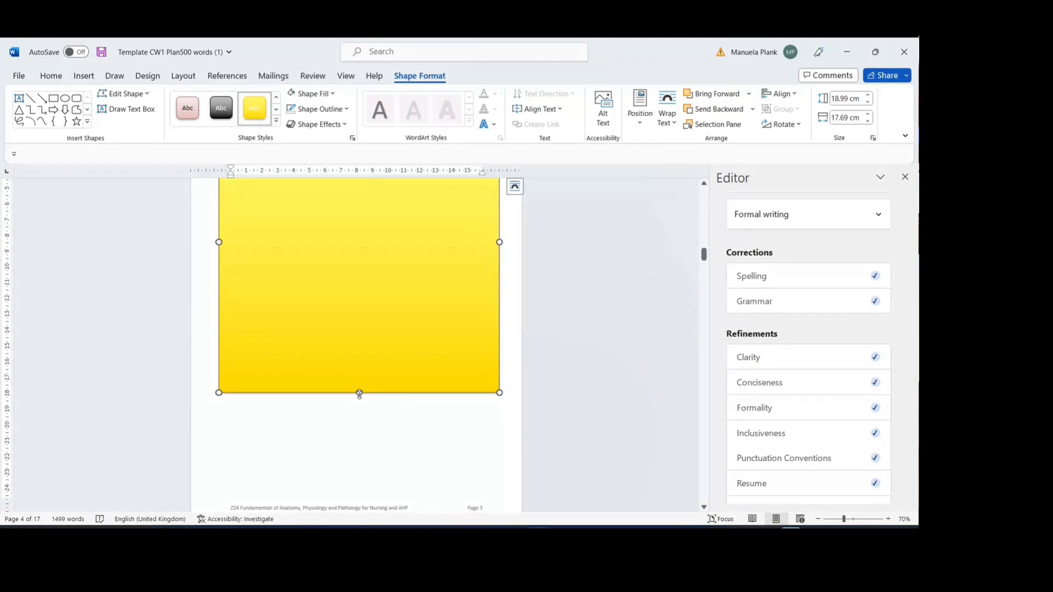
drag(359, 394, 363, 501)
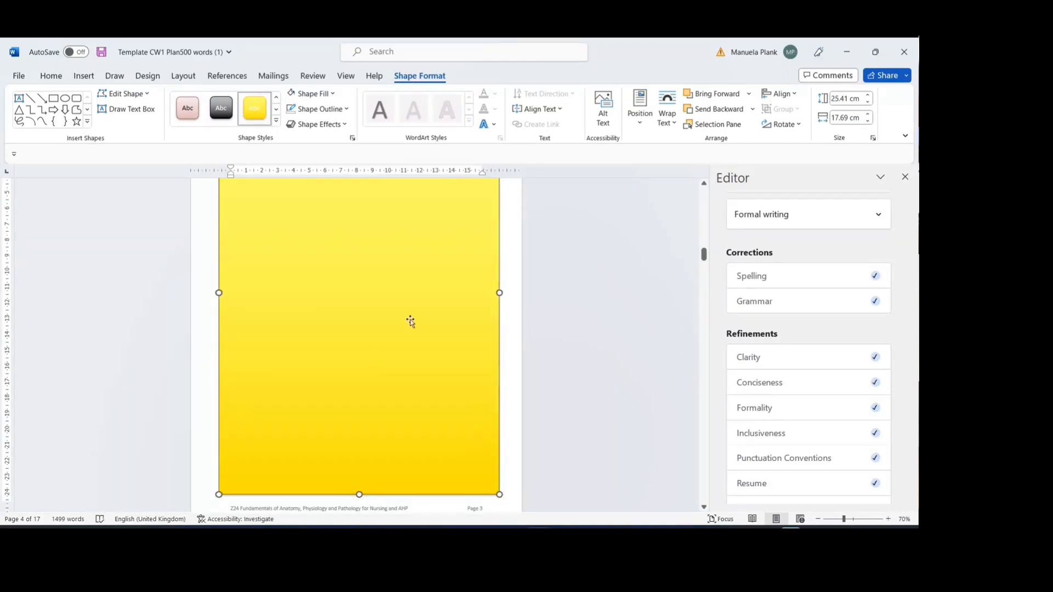
- Set the rectangle's text wrapping to Behind Text so it forms a background for the pictures
scroll(412, 322, up, 1)
scroll(410, 322, up, 2)
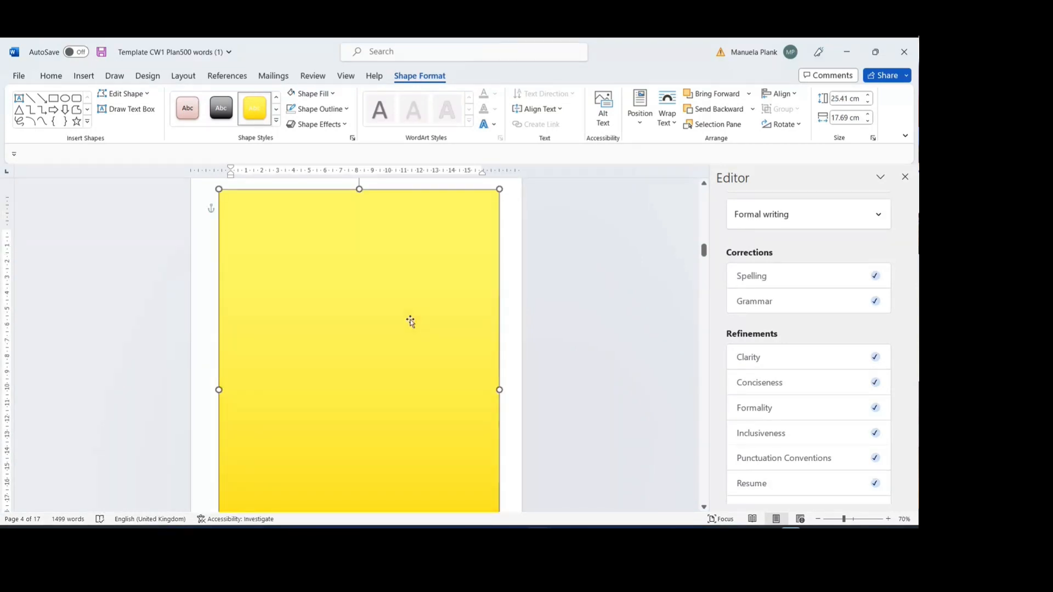
scroll(412, 322, up, 2)
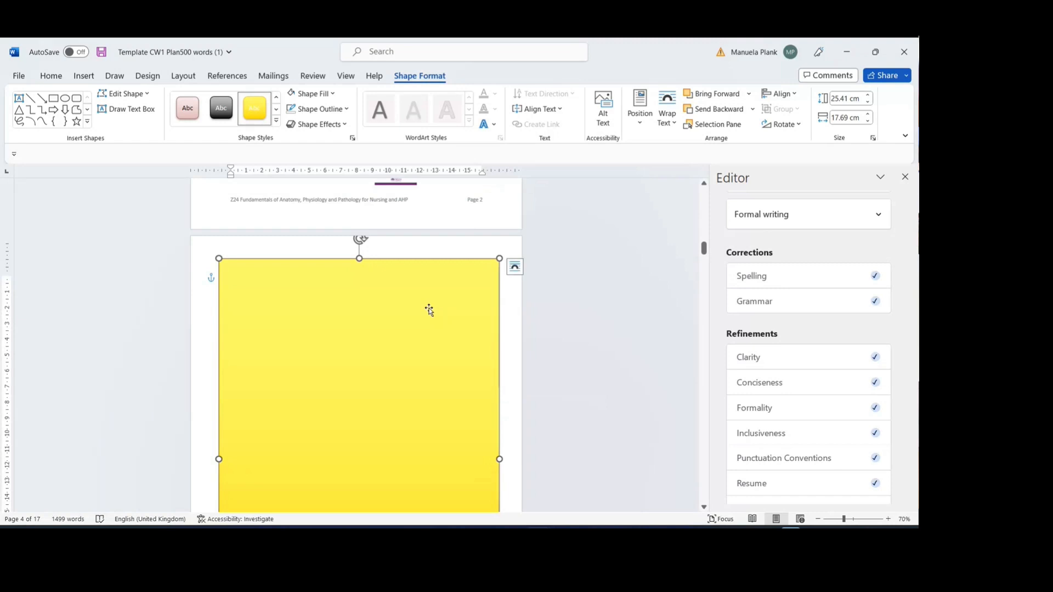
click(515, 268)
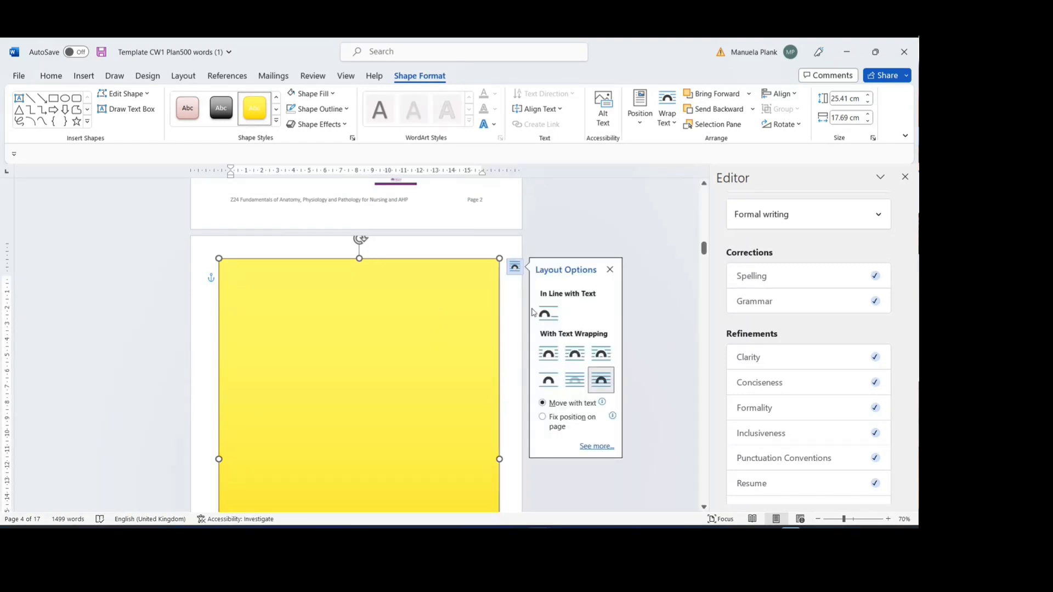
click(577, 381)
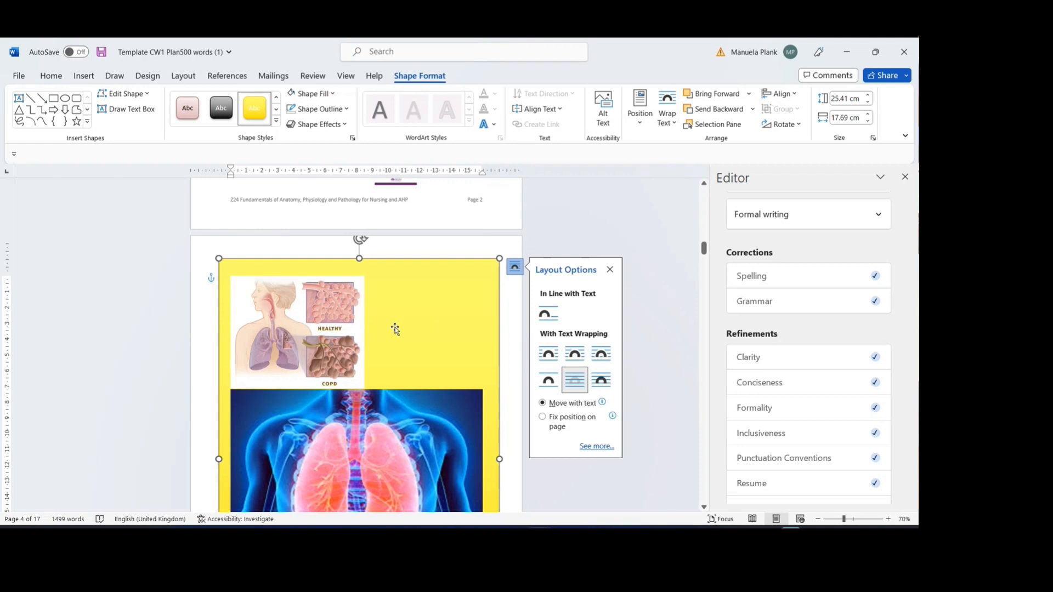
- Set the yellow background rectangle to No Outline and deselect it
click(333, 94)
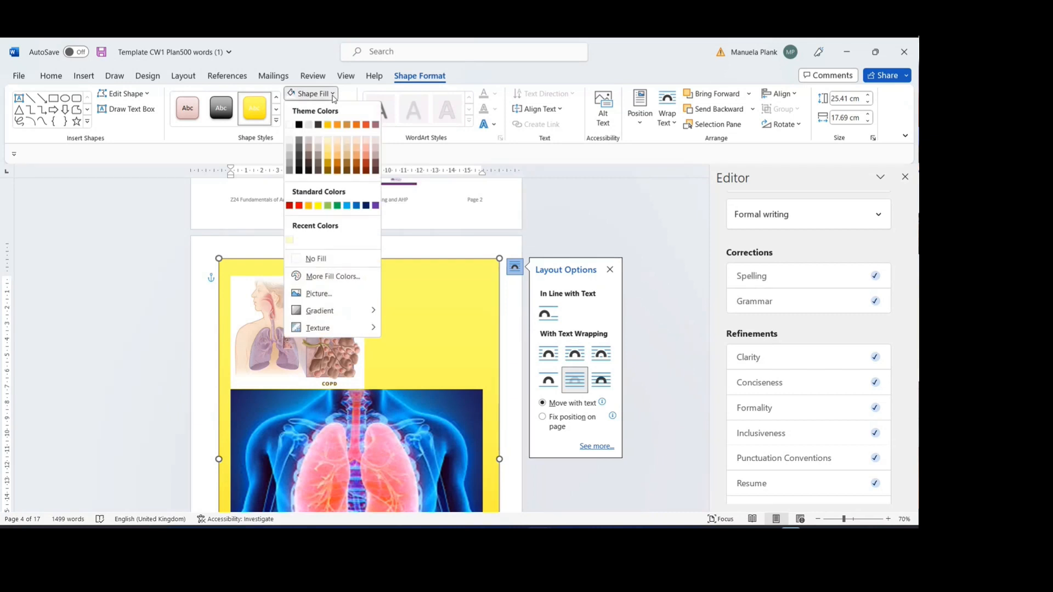
click(348, 98)
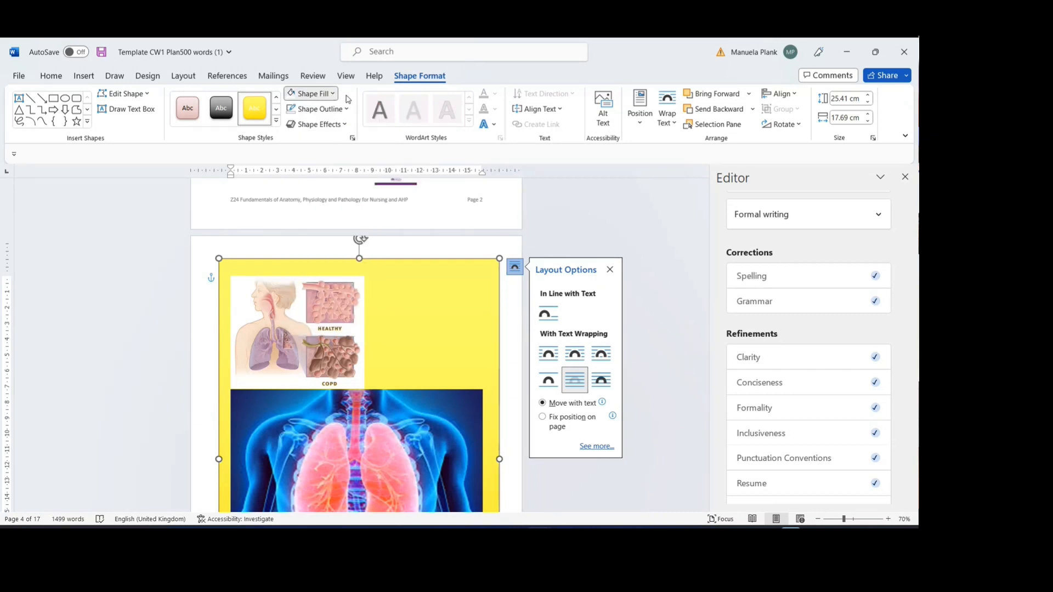
click(347, 110)
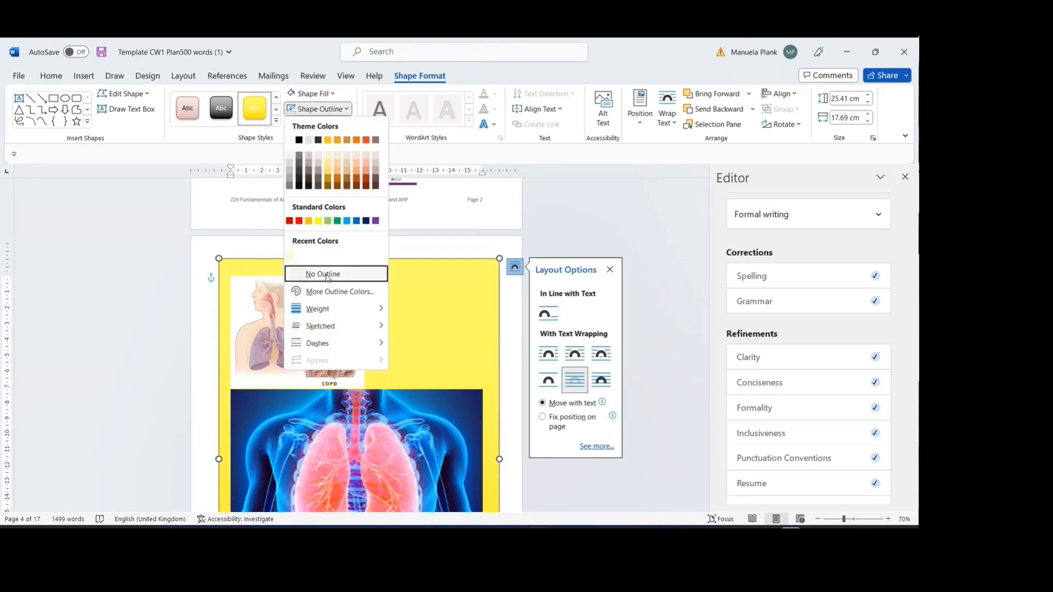
click(329, 276)
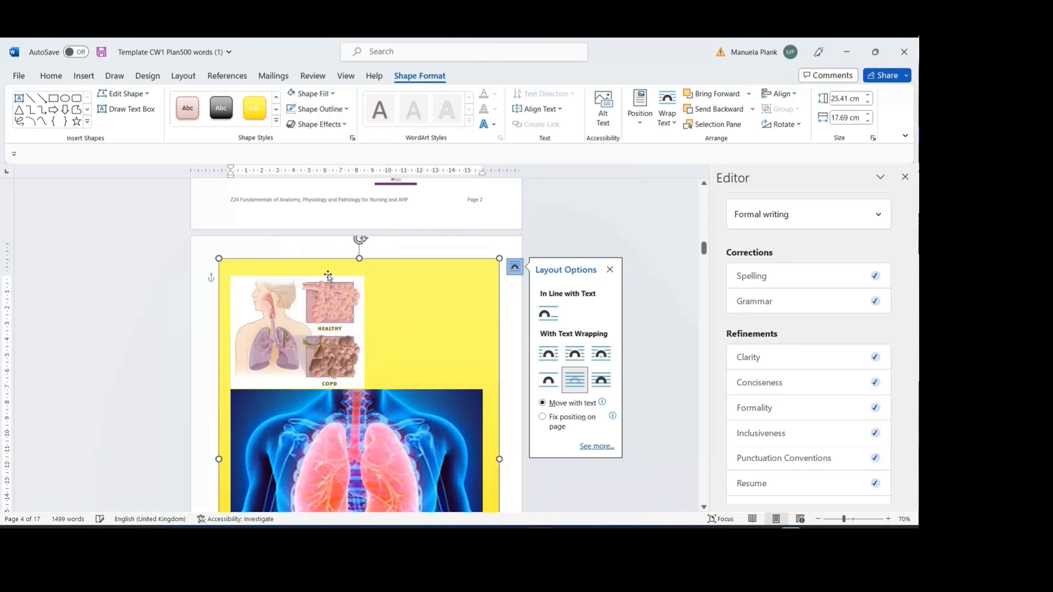
click(443, 251)
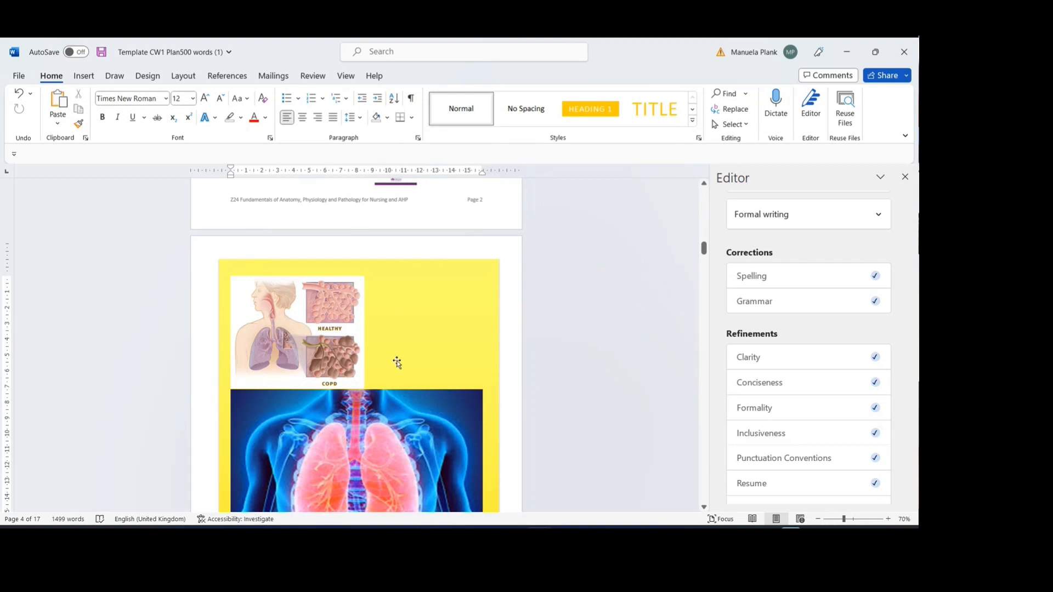
scroll(397, 364, down, 3)
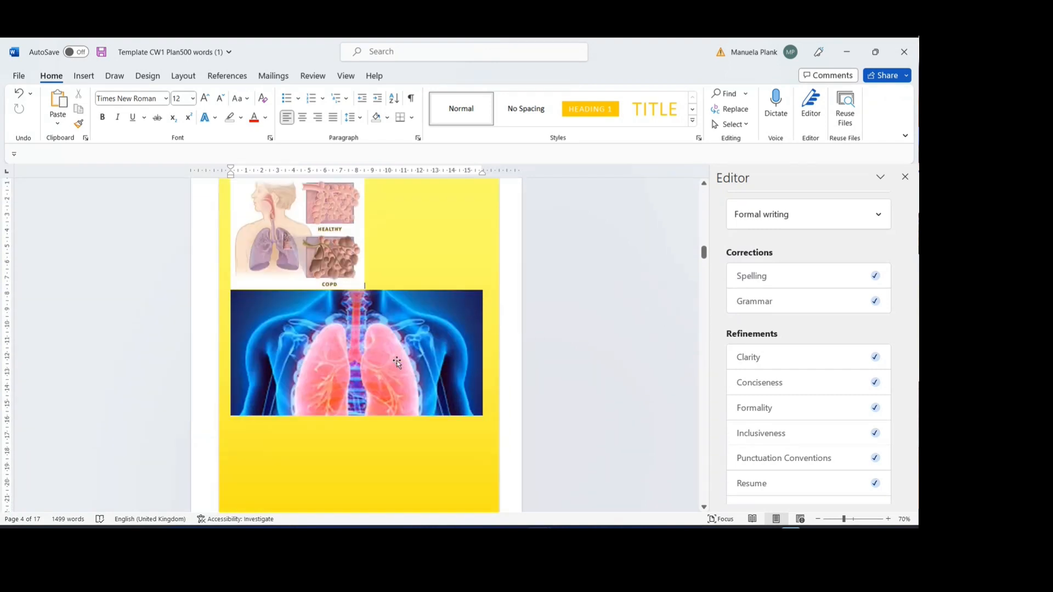
scroll(397, 363, down, 3)
scroll(395, 362, up, 2)
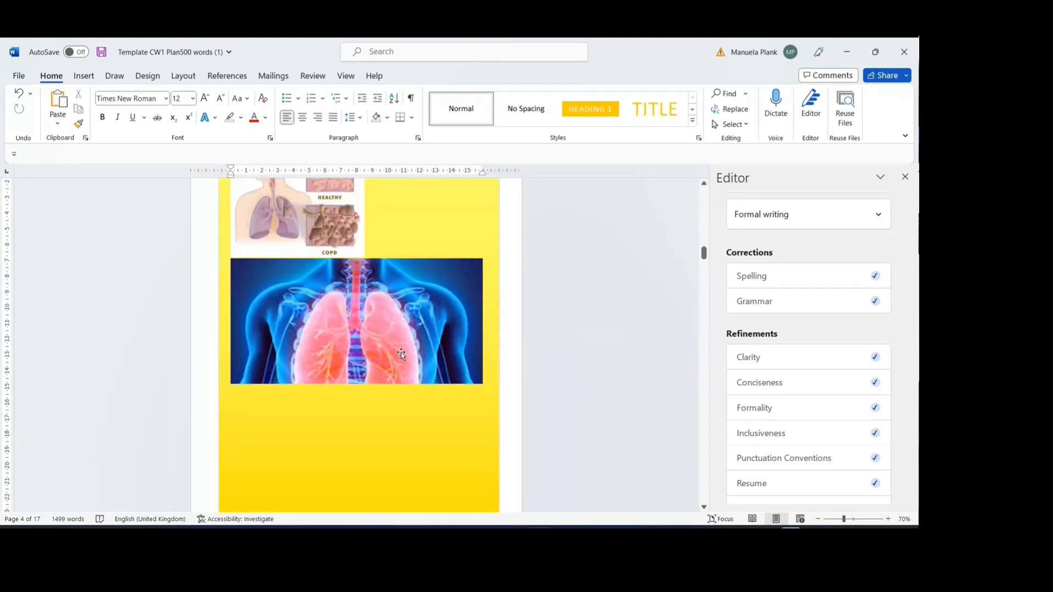
- Draw a thin rectangle bar across the yellow background just below its top edge, about 0.76 cm high and 17.73 cm wide
scroll(402, 355, up, 2)
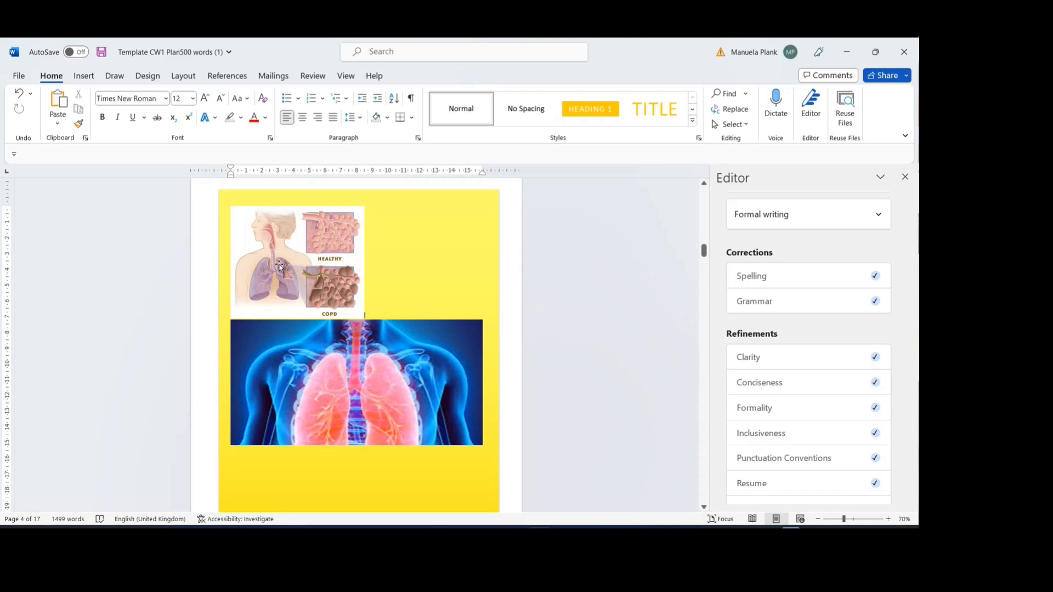
click(85, 77)
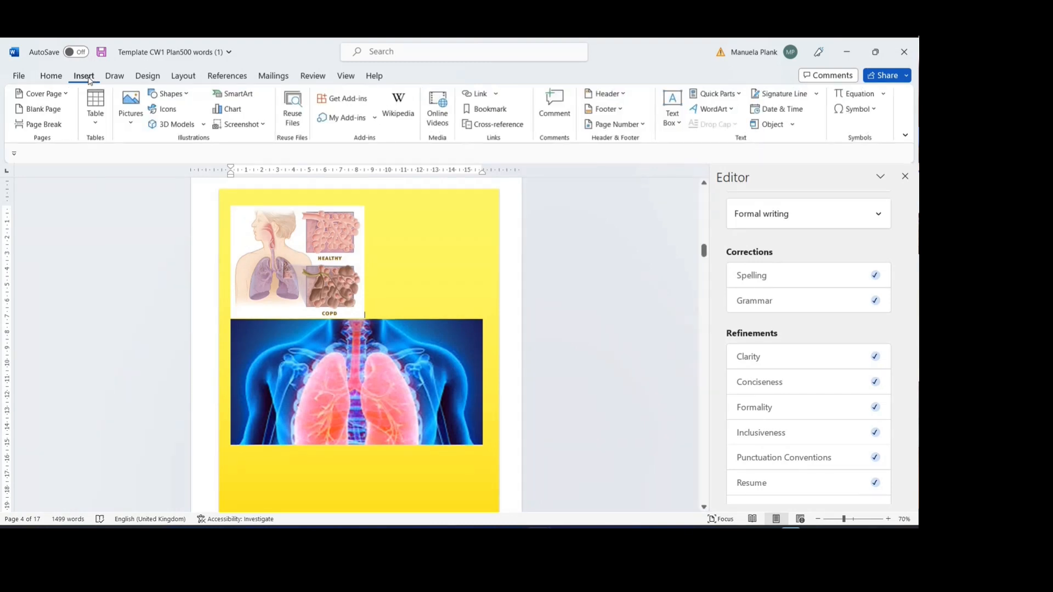
click(171, 97)
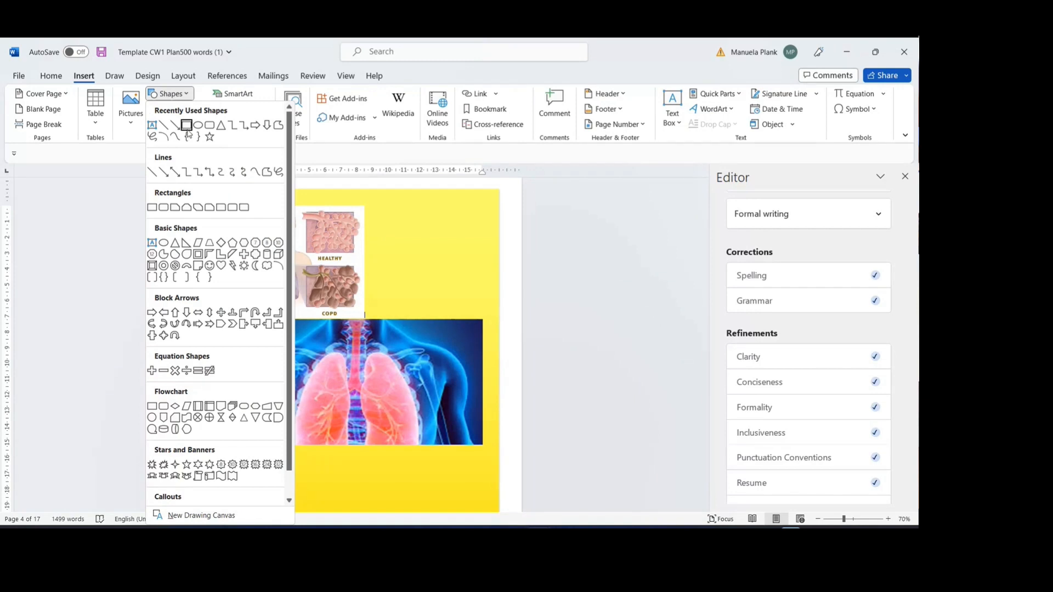
click(187, 135)
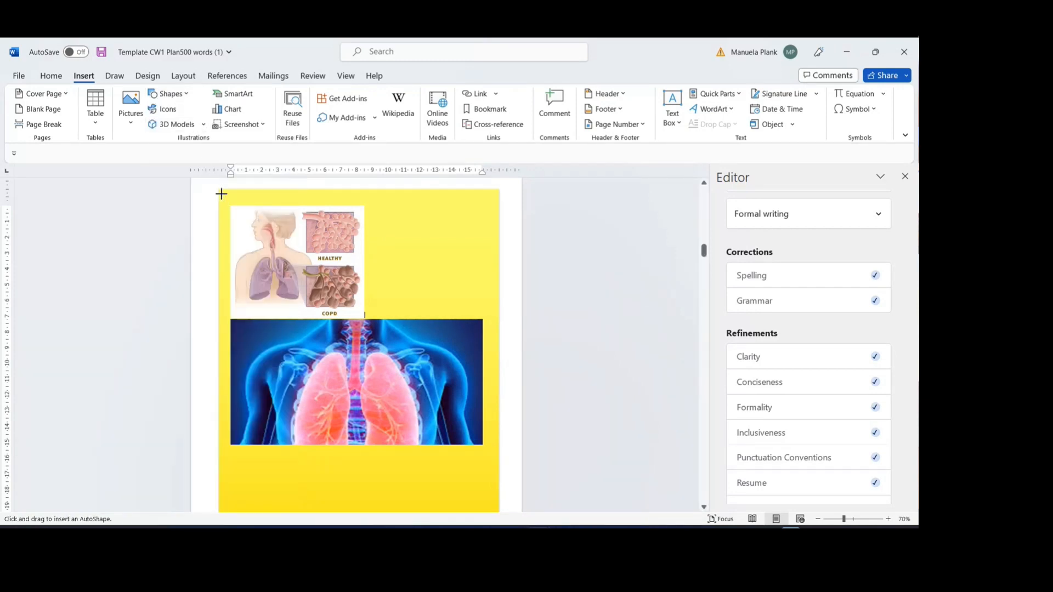
mouse_move(219, 196)
mouse_down()
mouse_move(362, 219)
mouse_move(498, 209)
mouse_up()
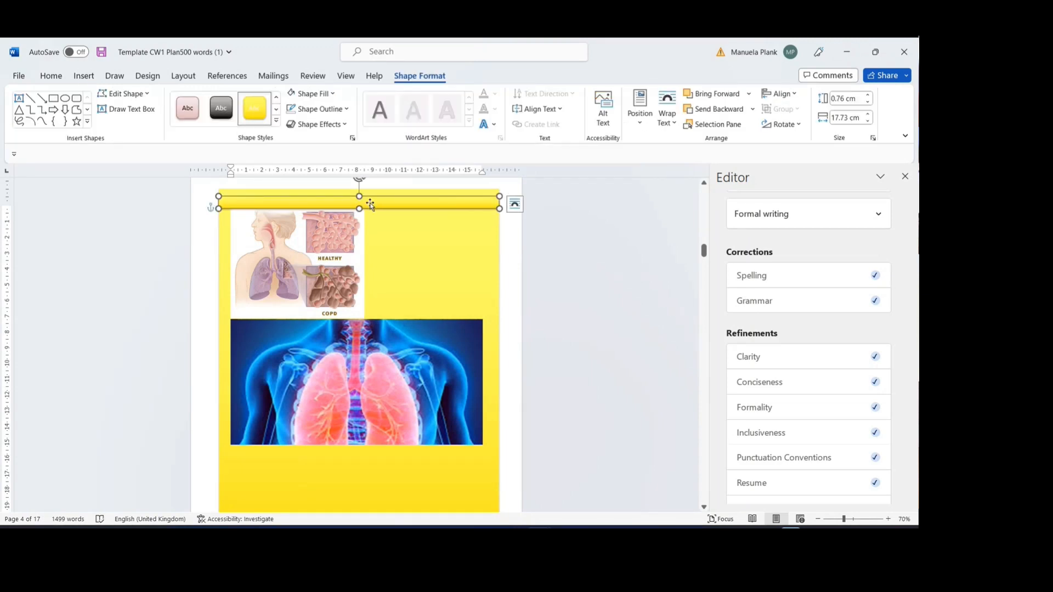
- Fill the thin bar with white, set it to No Outline and deselect it
click(333, 95)
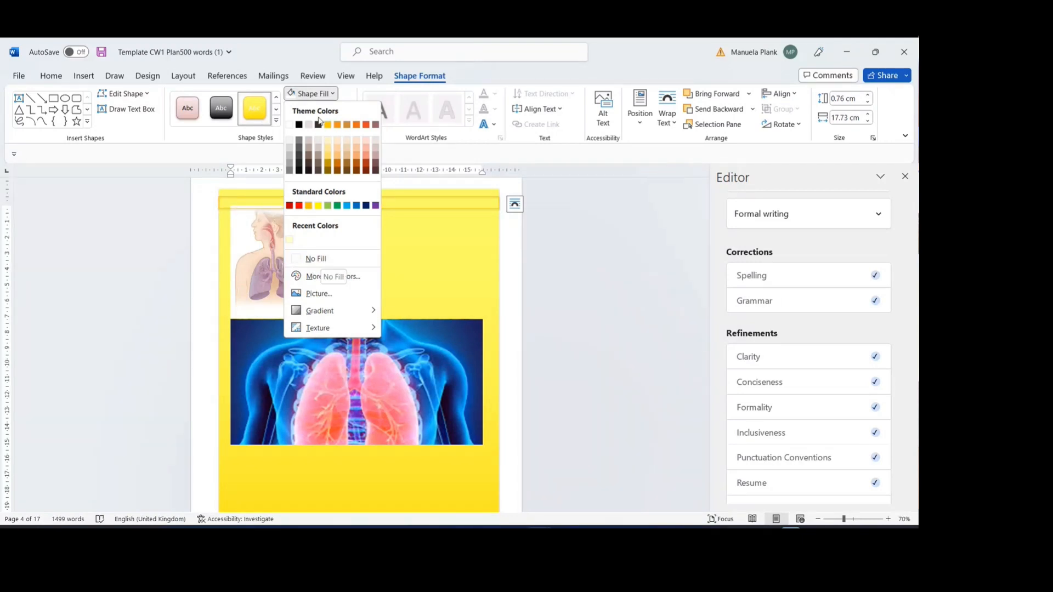
click(290, 125)
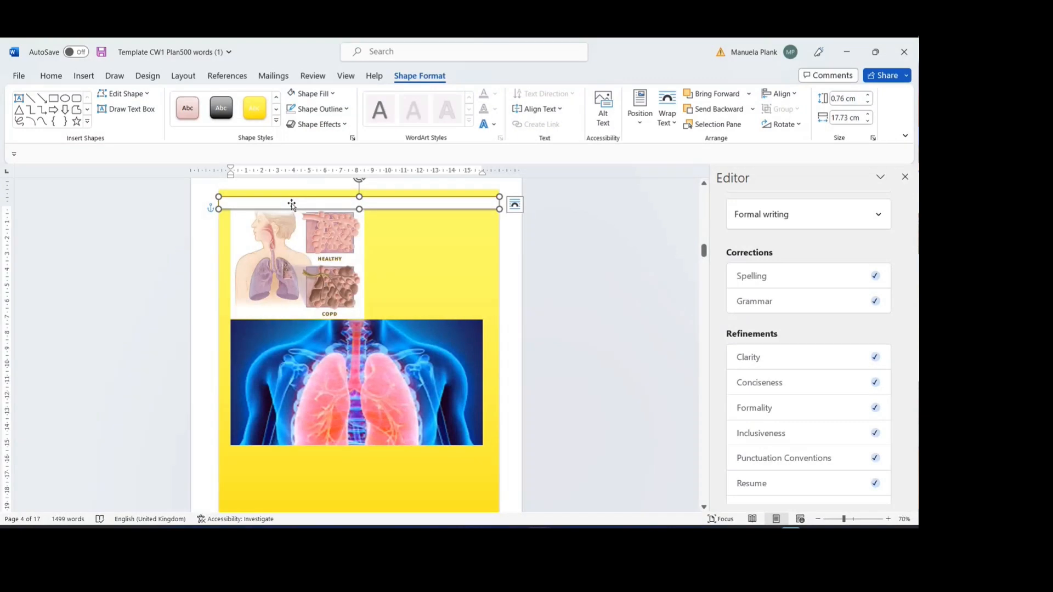
click(345, 110)
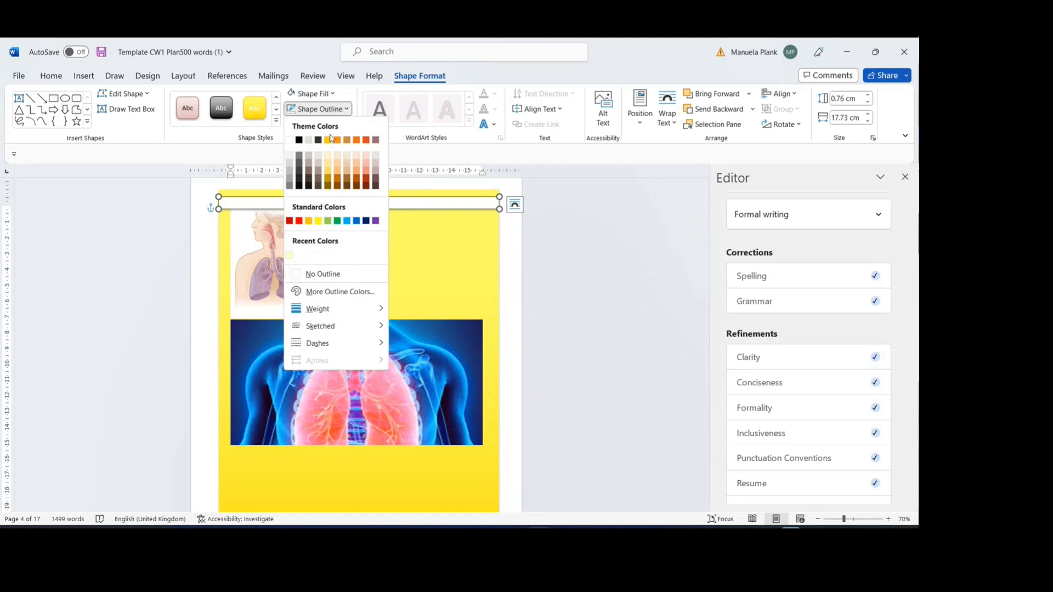
click(324, 274)
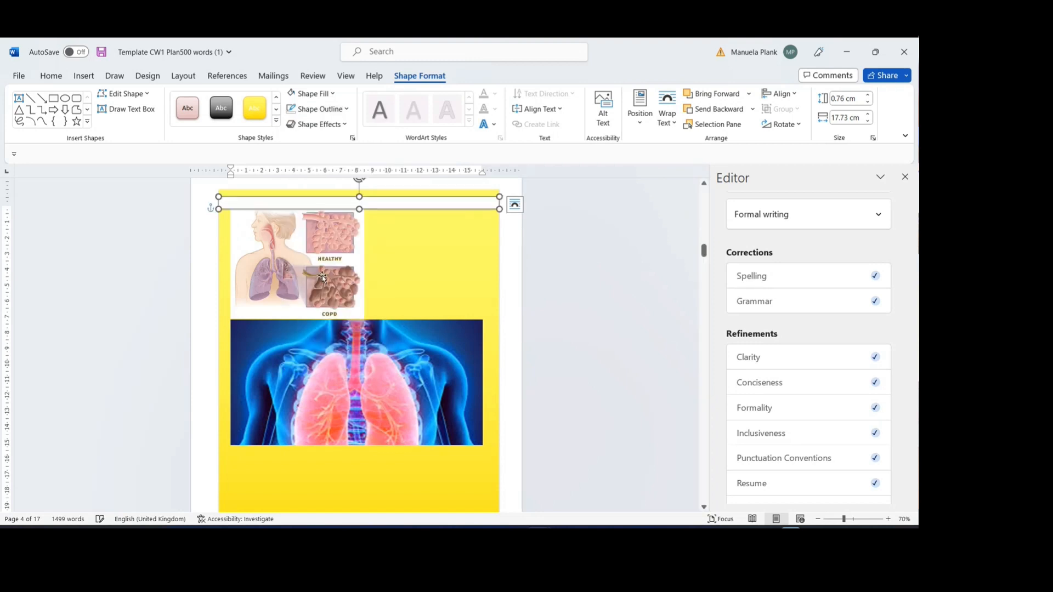
click(396, 246)
click(510, 224)
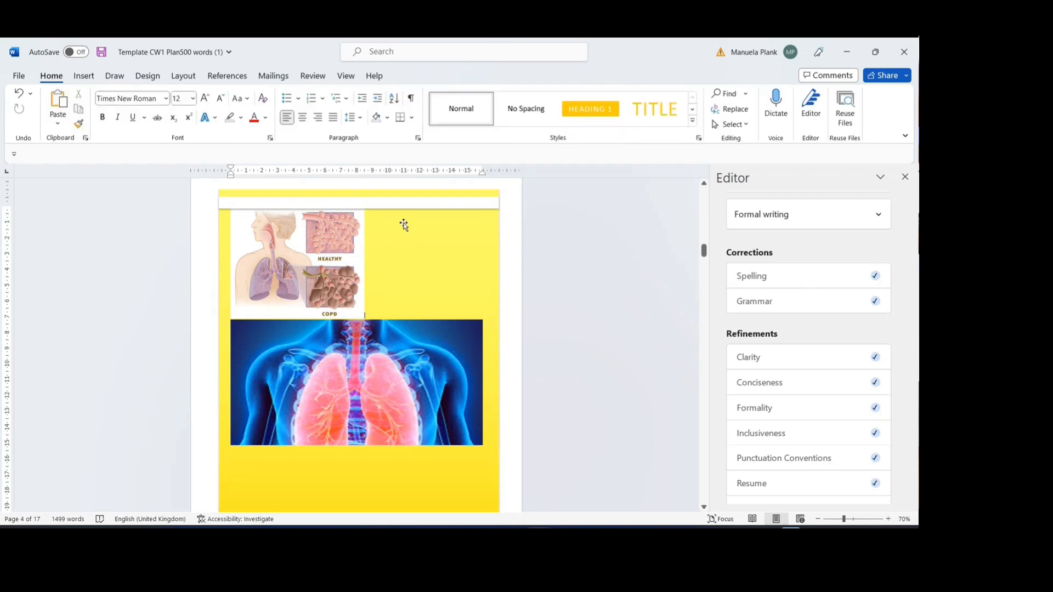
- Duplicate the white bar and place the copy across the yellow background just above its bottom edge
click(378, 204)
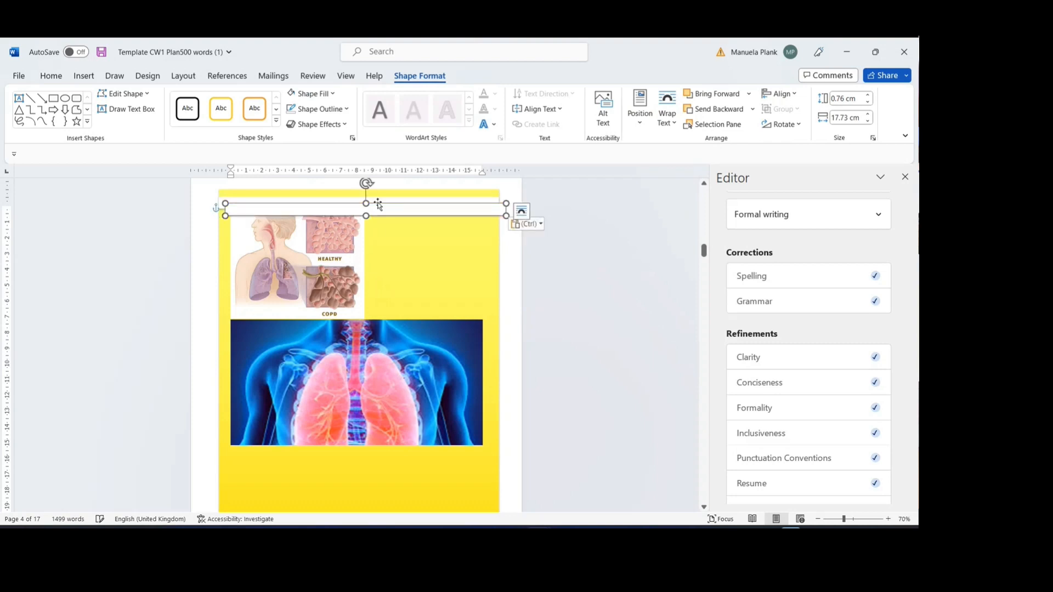
ctrl+drag(378, 204, 363, 415)
drag(353, 470, 369, 485)
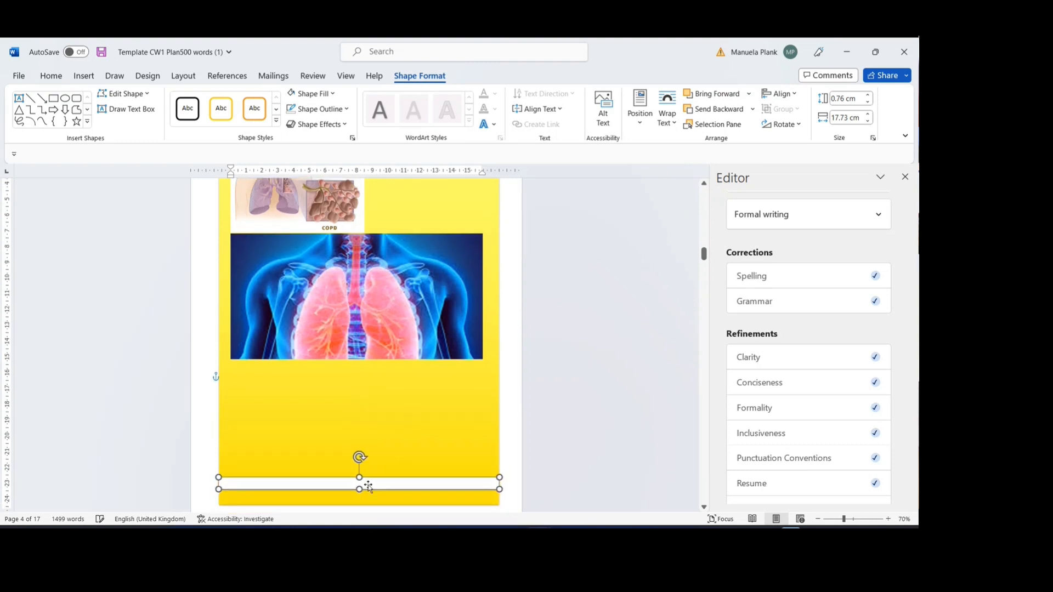
click(508, 414)
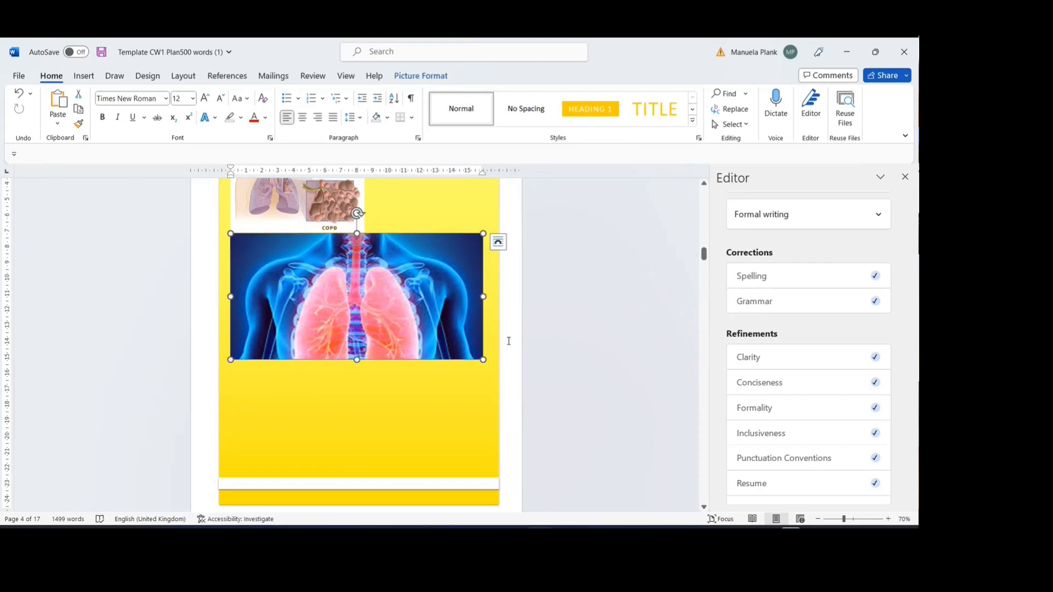
- Move the upper white bar slightly down, away from the yellow background's top edge, and deselect it
scroll(509, 341, up, 4)
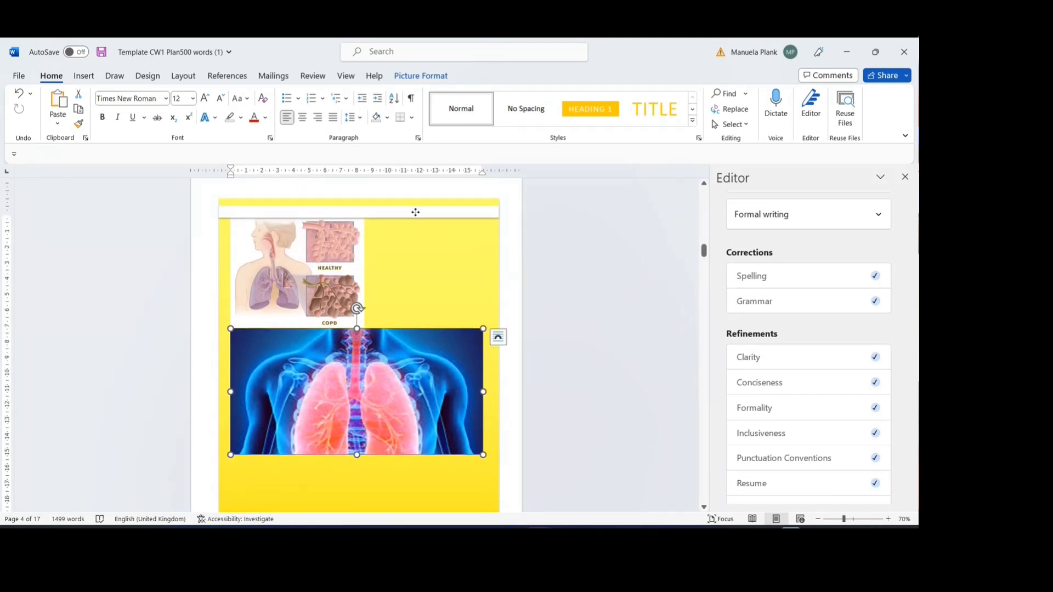
drag(414, 212, 416, 236)
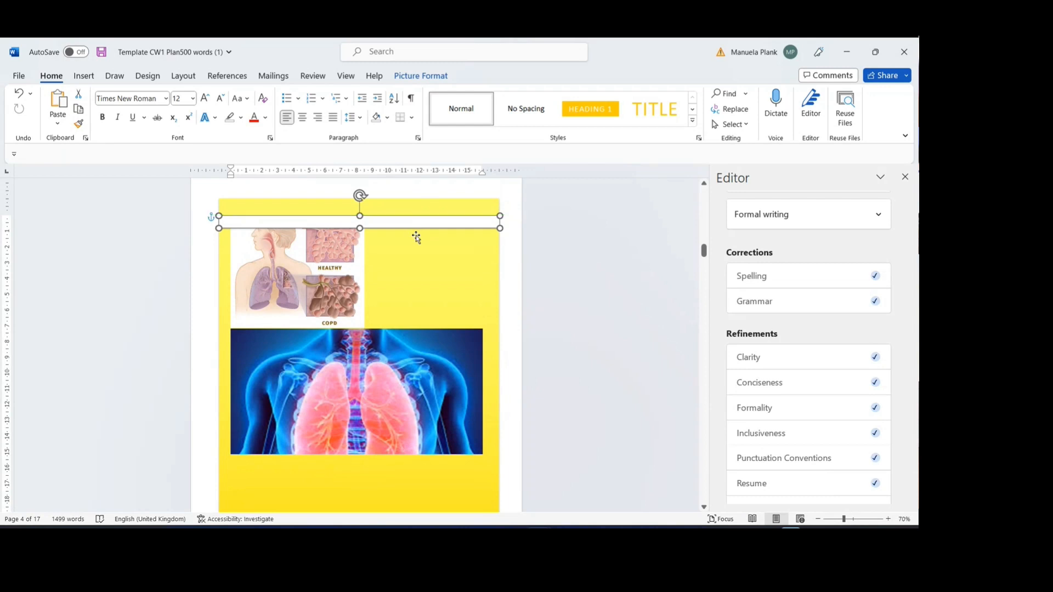
click(511, 289)
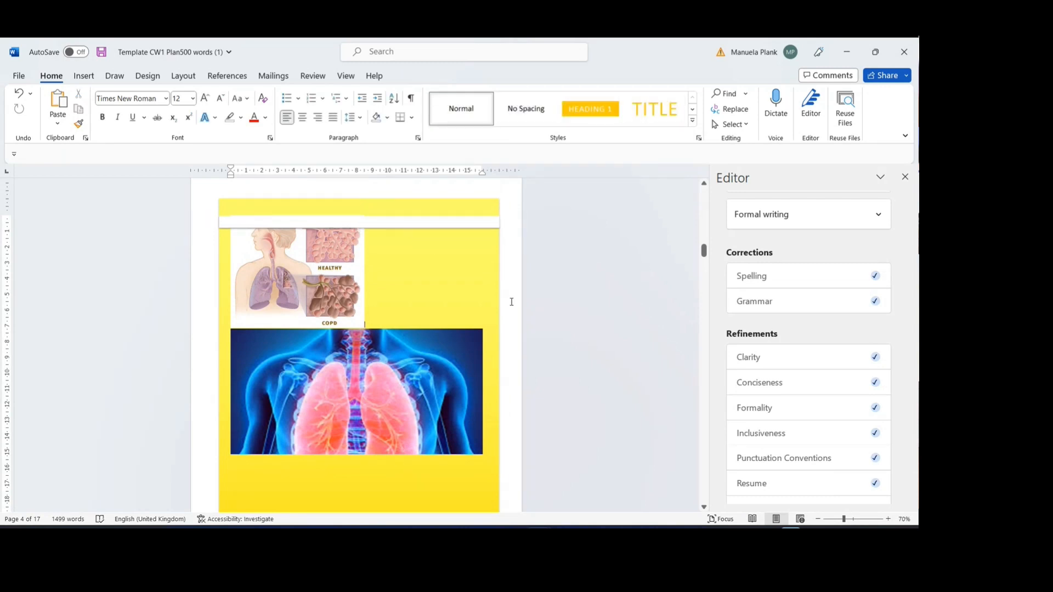
- Duplicate the upper white bar and place the copy lower, across the middle of the COPD picture
click(391, 222)
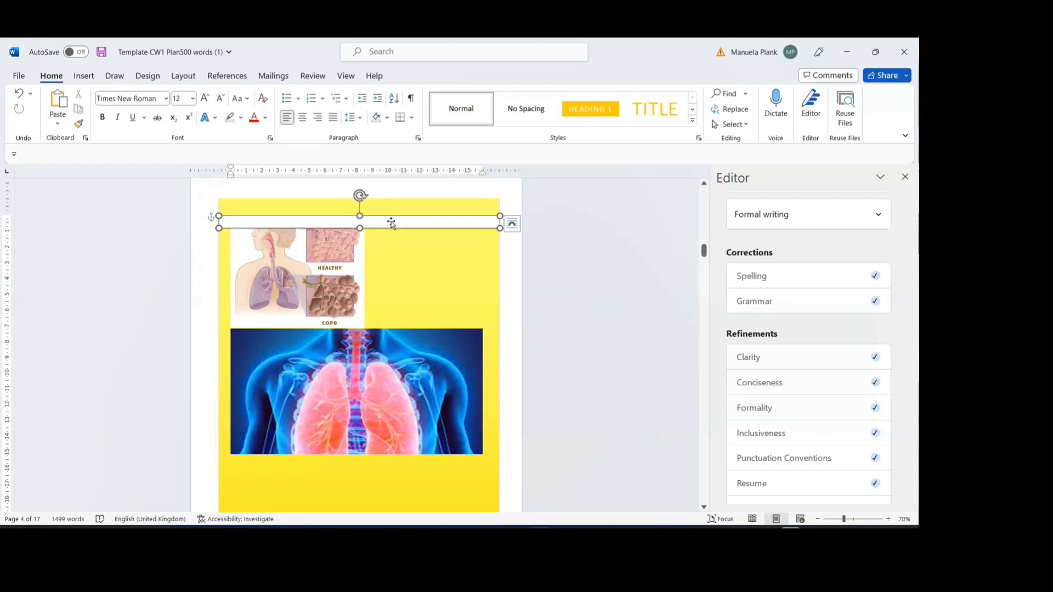
right_click(391, 223)
drag(393, 225, 383, 276)
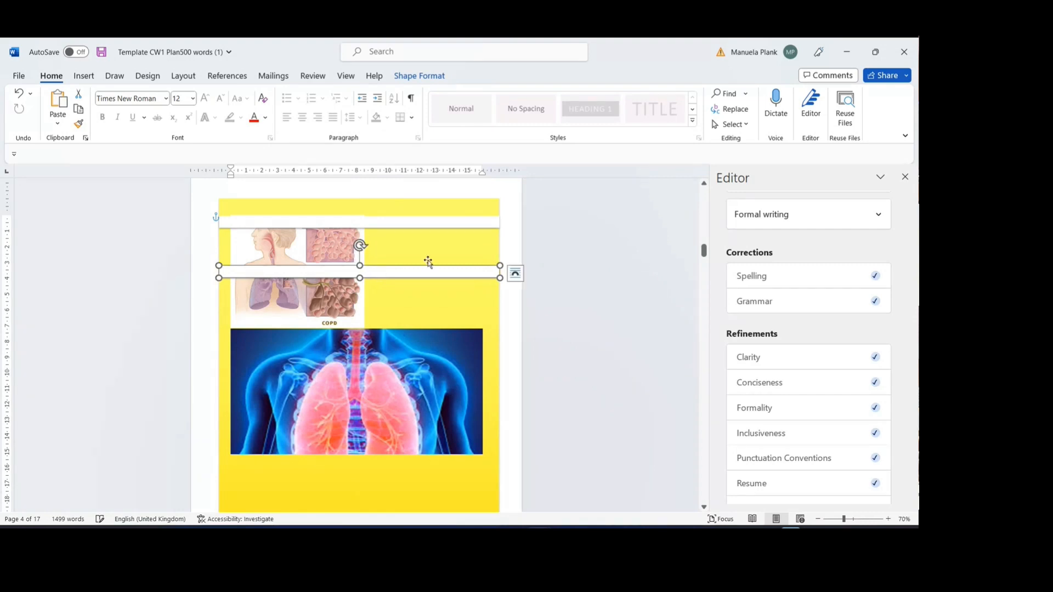
click(511, 252)
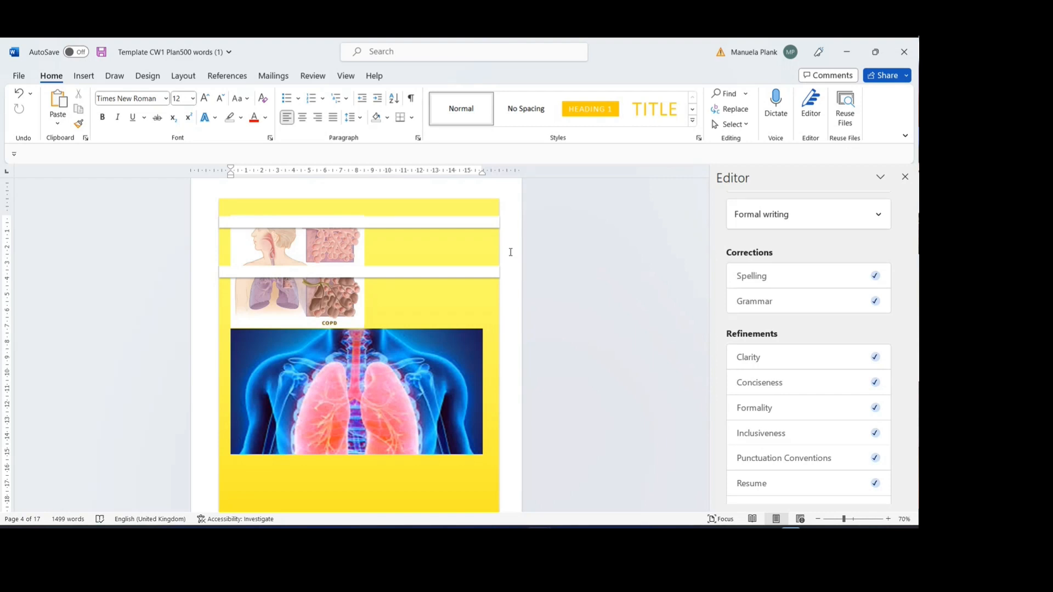
- Paste another white bar, rotate it to a downward diagonal and shorten it to fit over the blue lungs picture
key(ctrl+v)
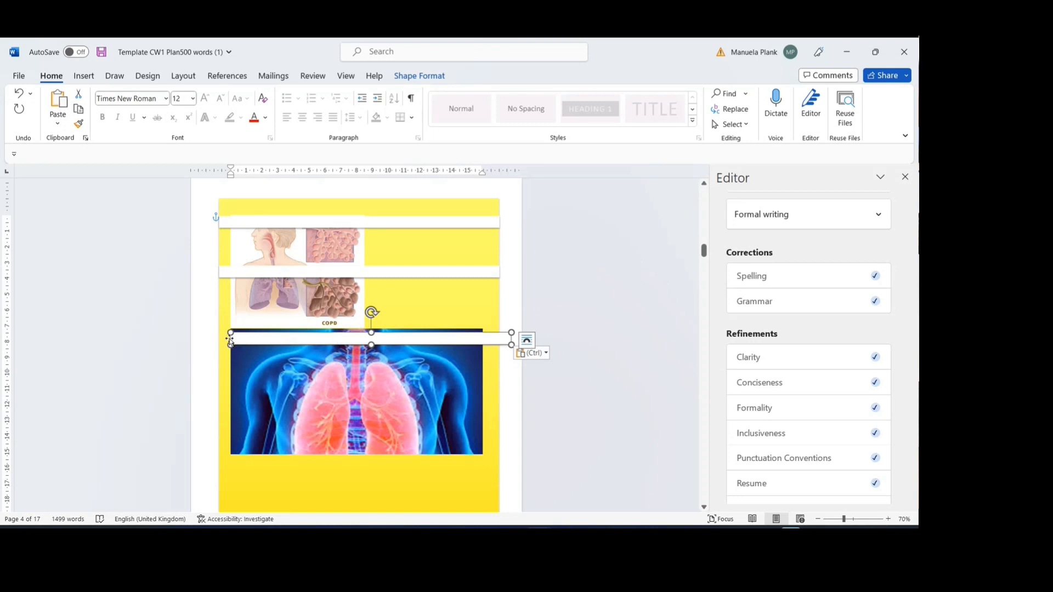
drag(372, 313, 391, 322)
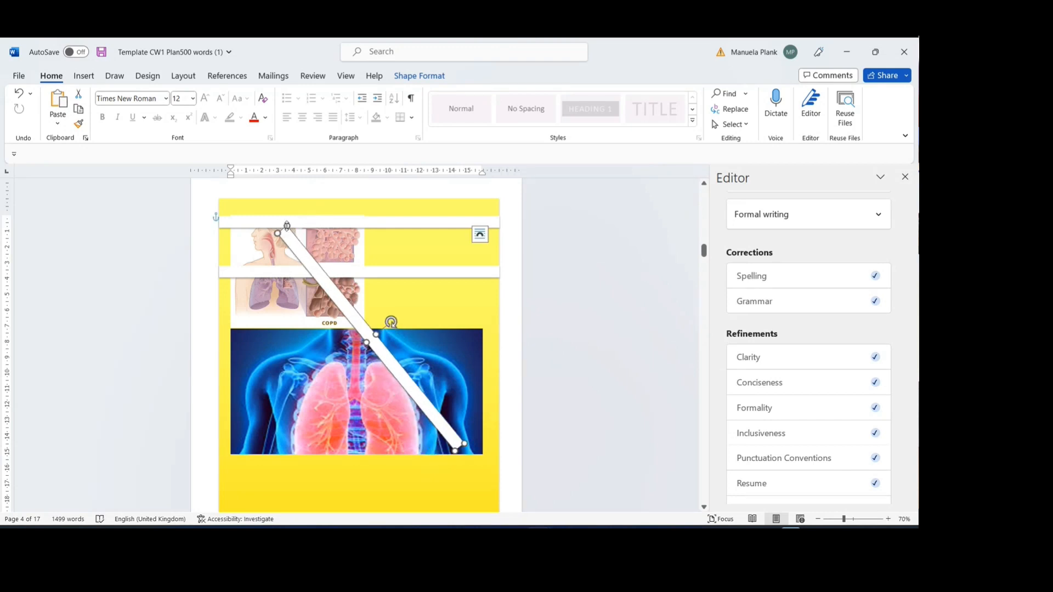
drag(289, 230, 368, 326)
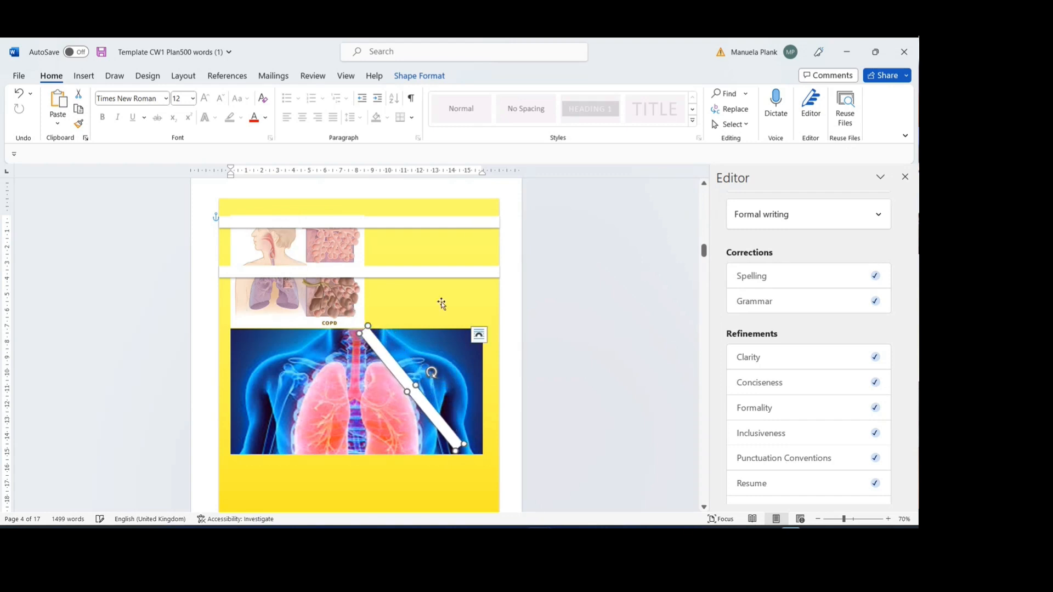
click(442, 304)
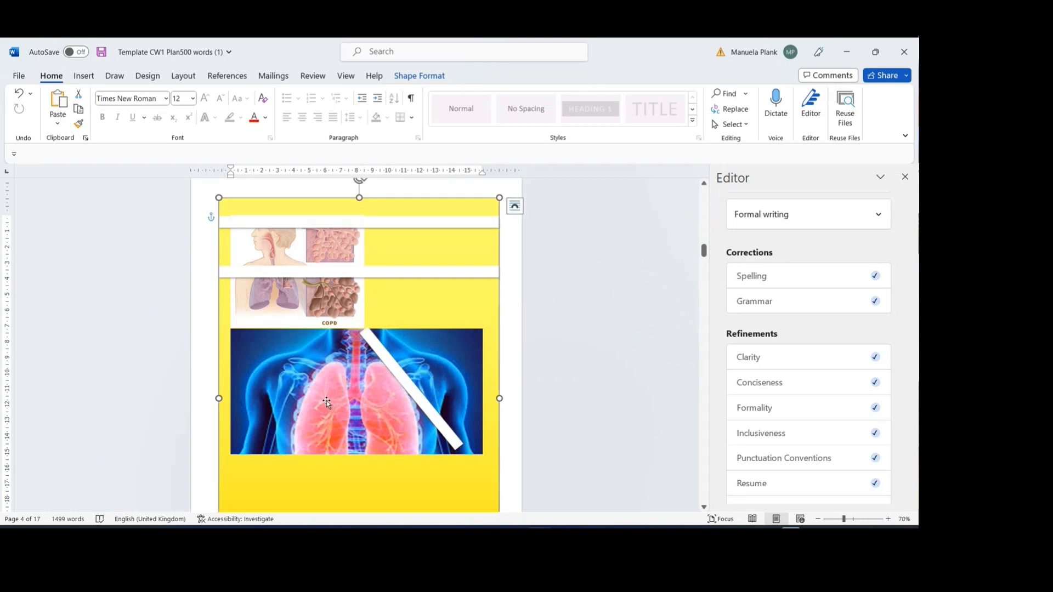
- Set the blue lungs picture's text wrapping to Tight
scroll(327, 403, down, 3)
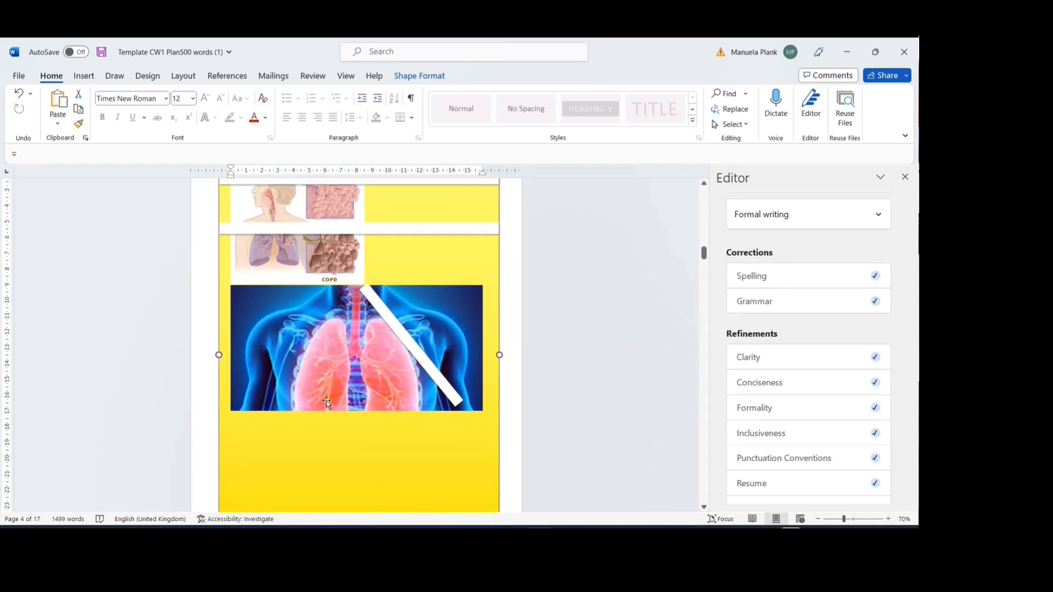
scroll(344, 311, down, 2)
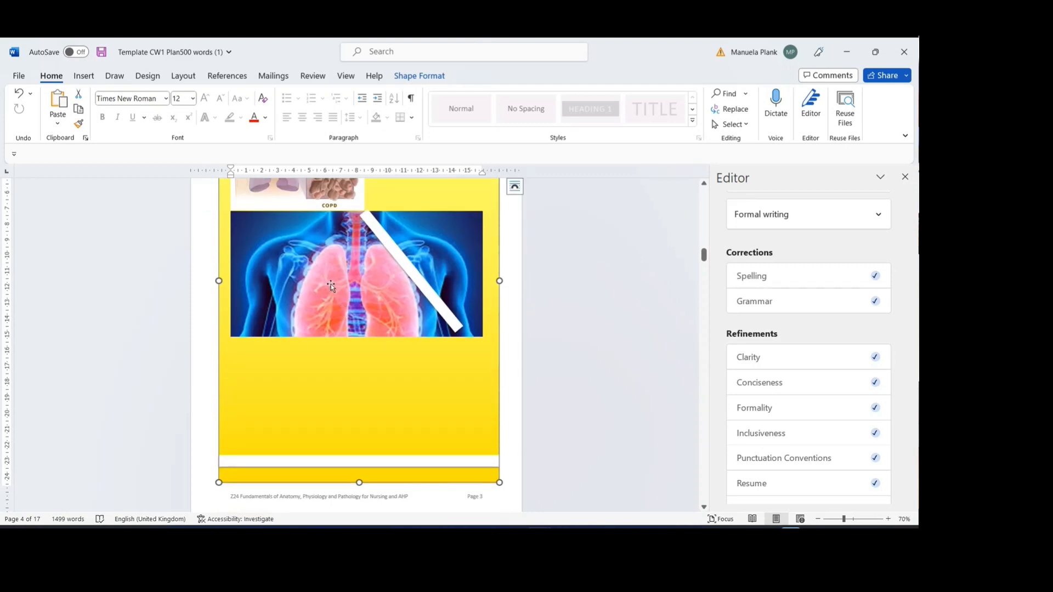
click(331, 284)
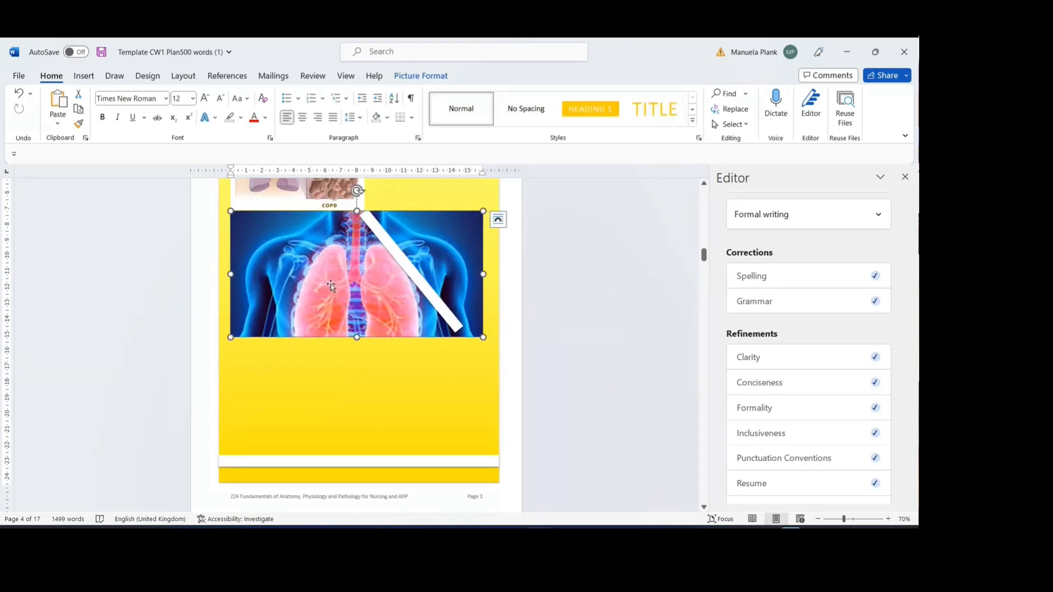
click(499, 219)
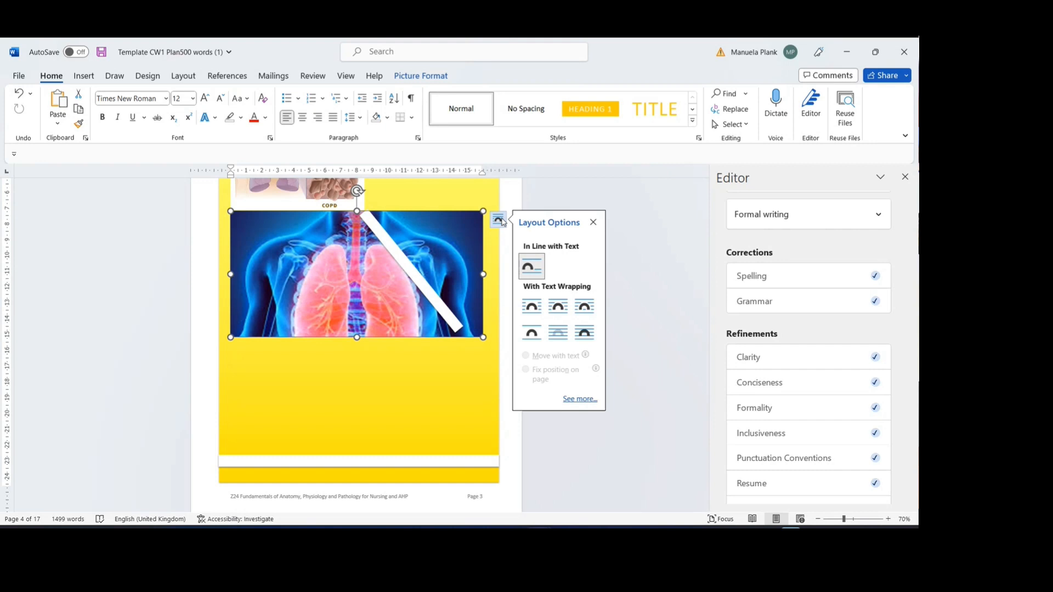
click(560, 309)
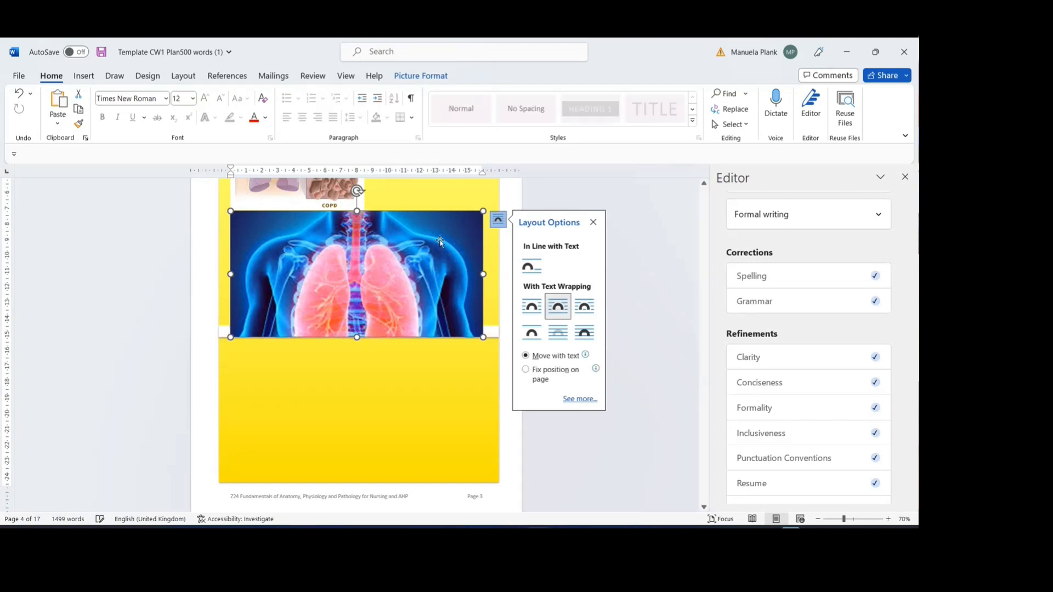
- Enlarge the blue lungs picture to the yellow background's full width and move it down to the background's bottom edge
drag(373, 258, 380, 319)
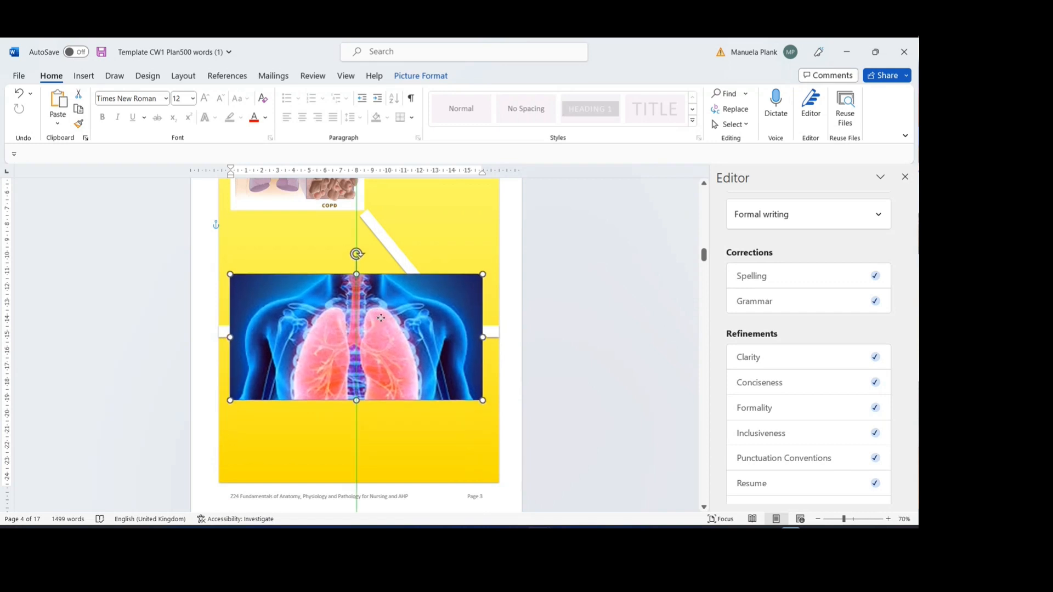
drag(381, 319, 366, 309)
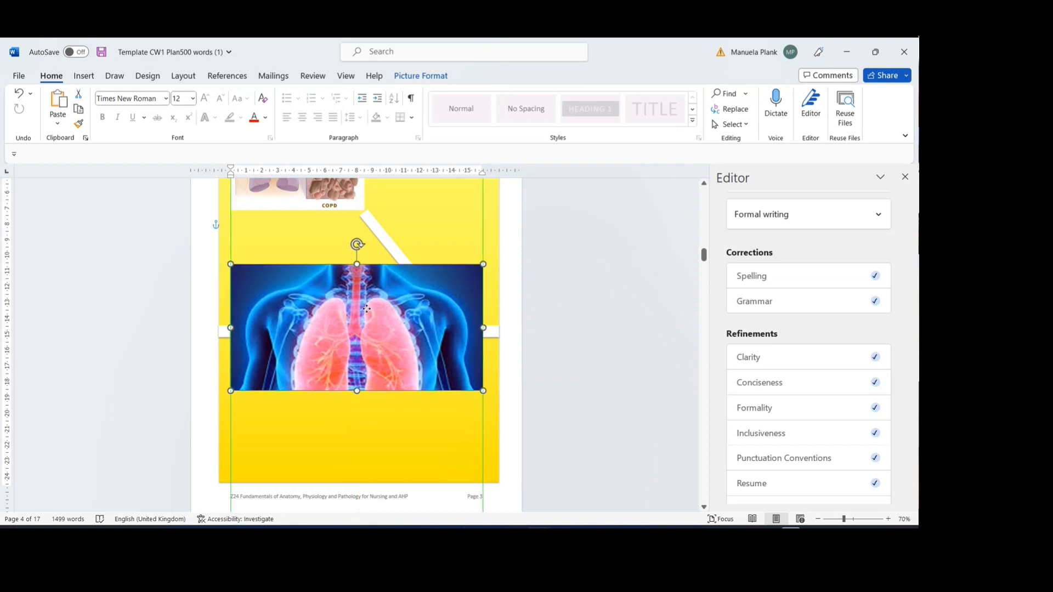
drag(230, 264, 265, 254)
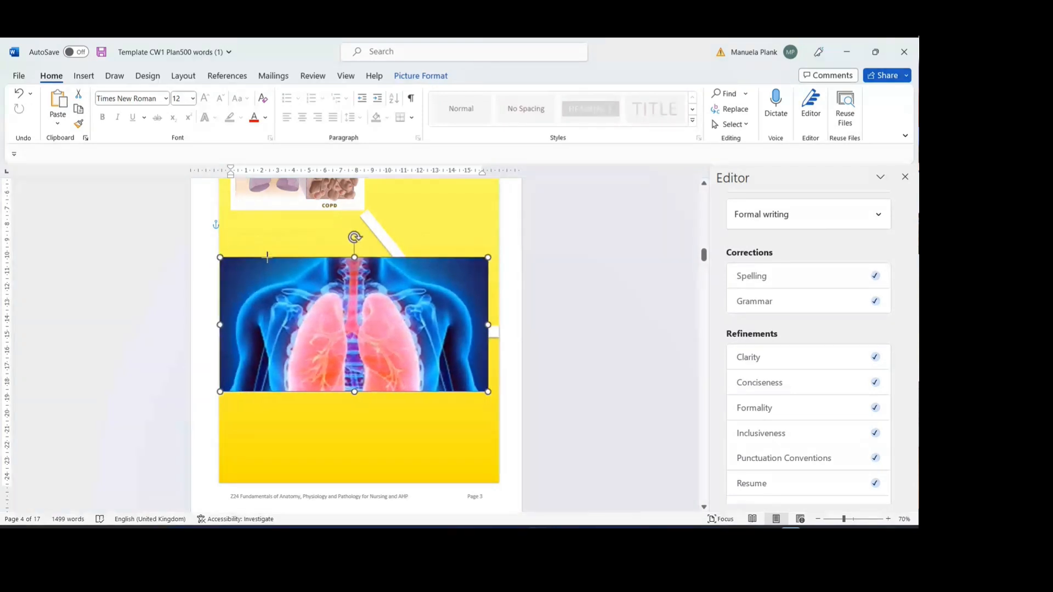
drag(488, 391, 501, 398)
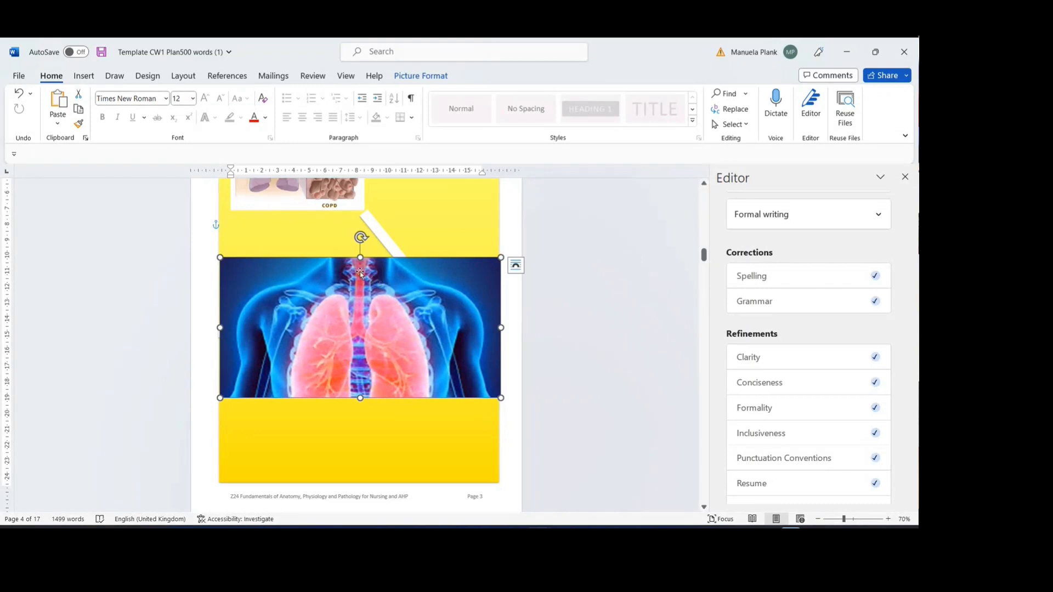
drag(360, 272, 327, 447)
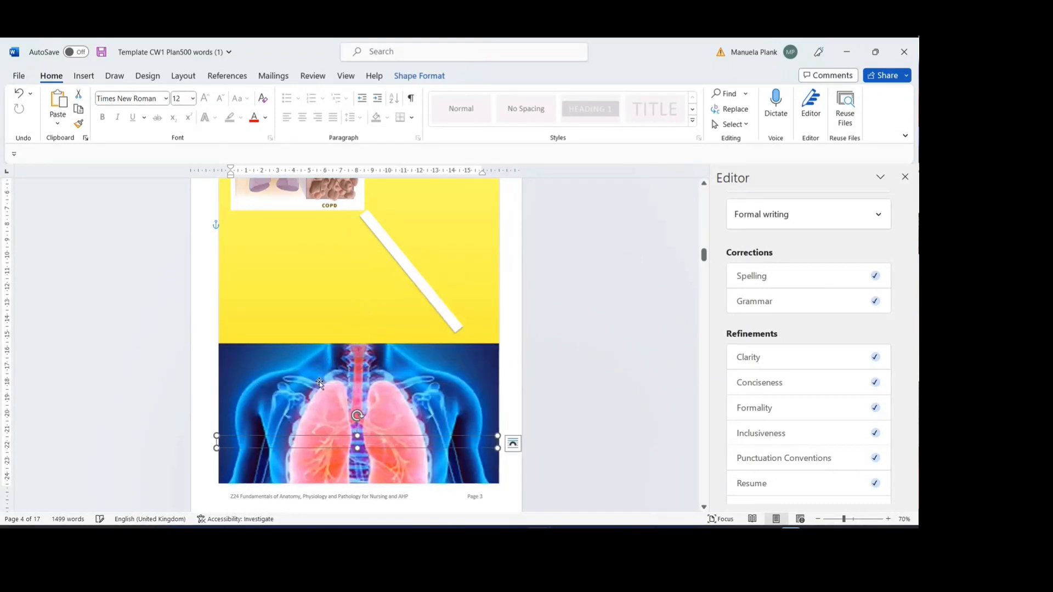